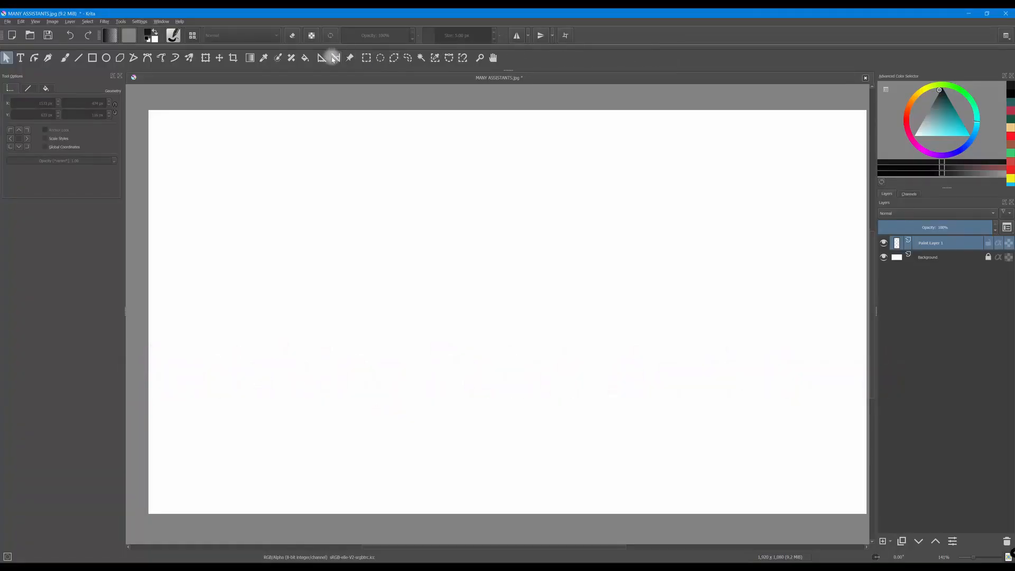
- Place a Vanishing Point assistant in the upper middle of the canvas and set its density to 6°
click(322, 58)
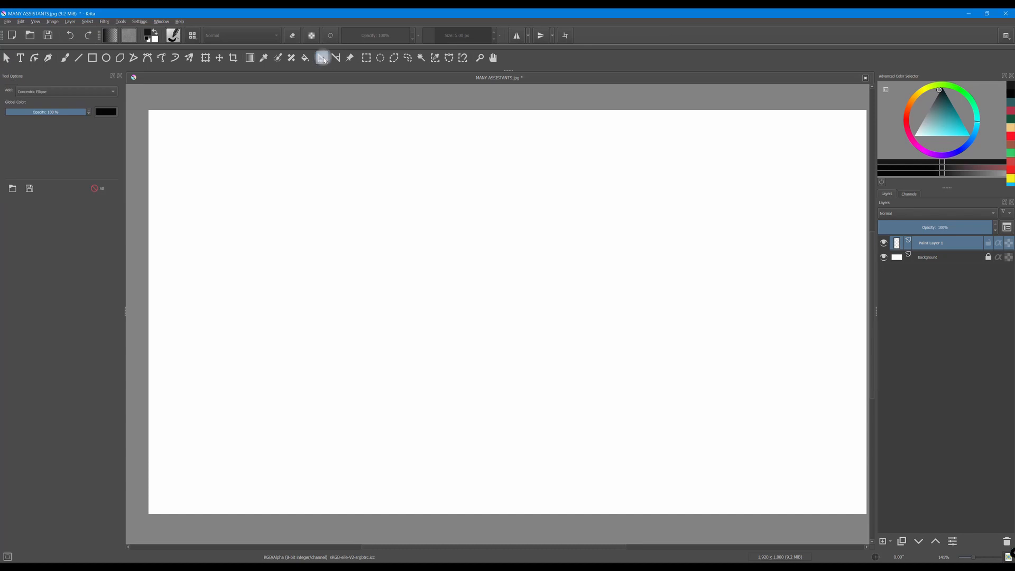
click(113, 93)
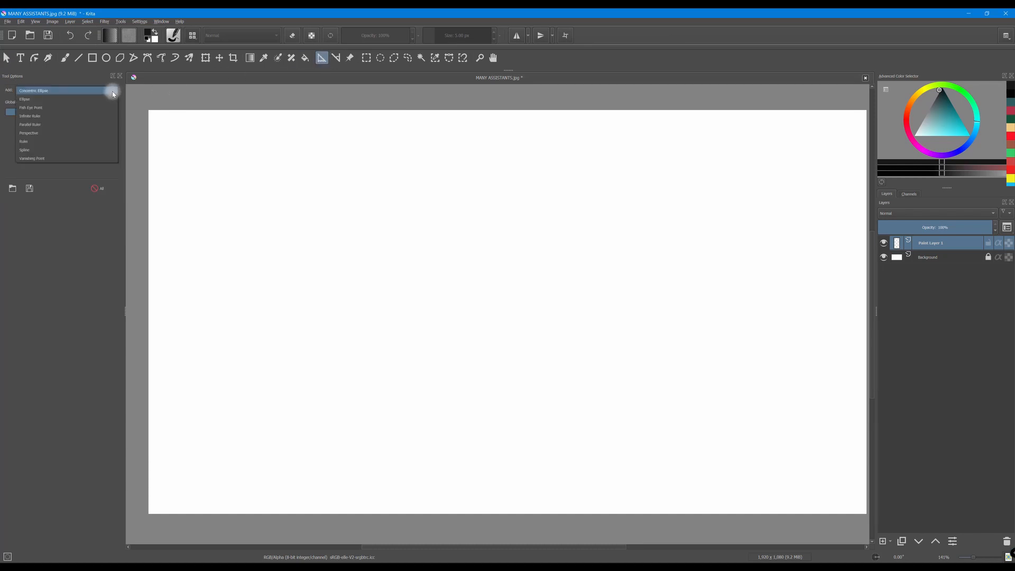
click(86, 158)
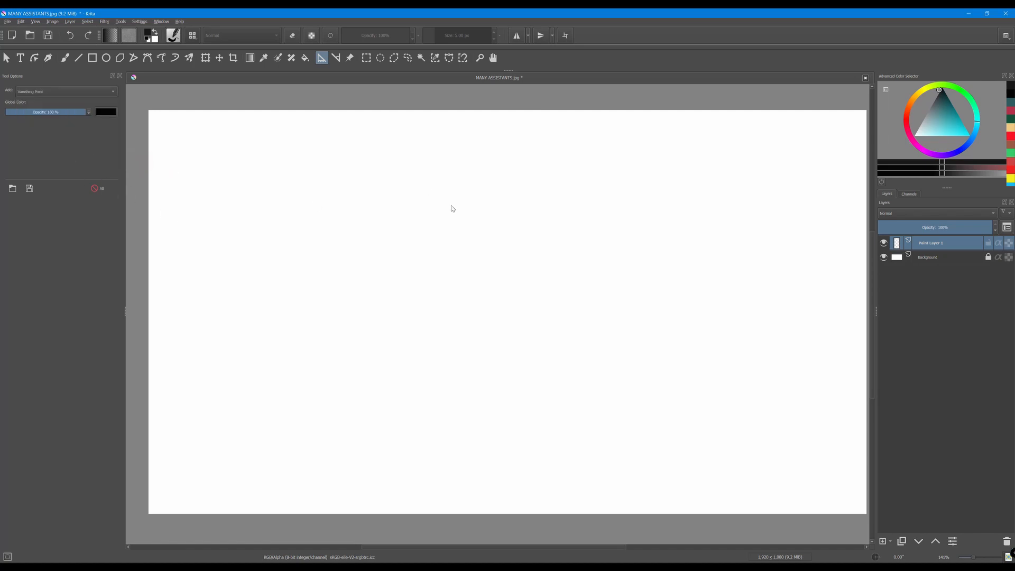
click(473, 220)
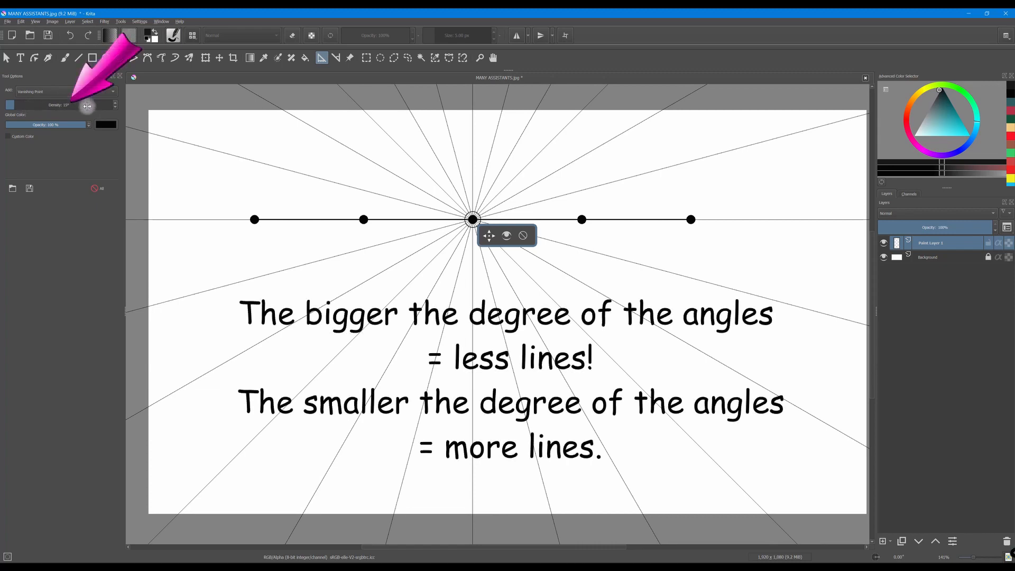
mouse_move(17, 105)
mouse_down()
mouse_move(108, 107)
mouse_move(9, 109)
mouse_up()
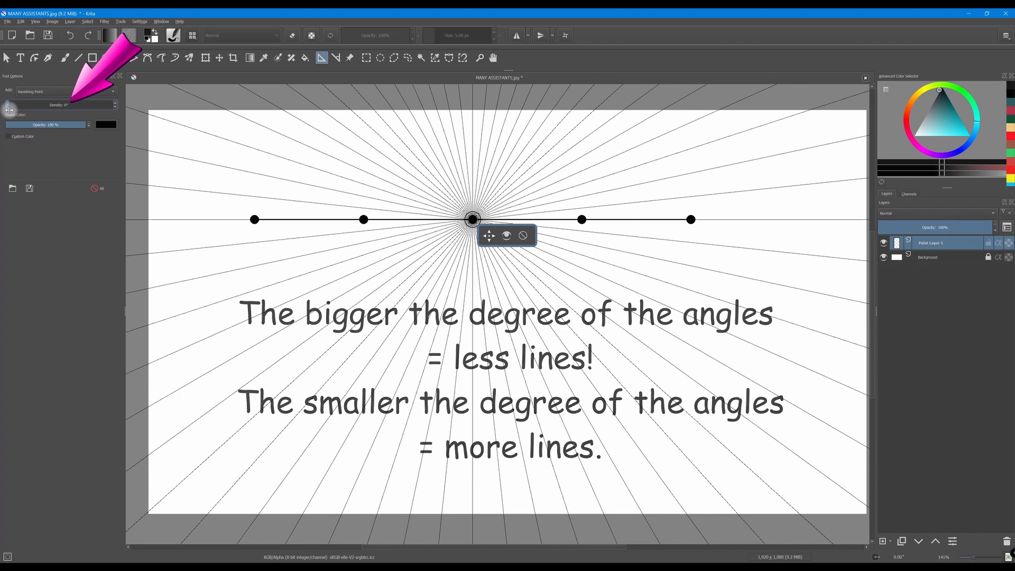
- Set the assistants' global color to green #00aa7f and shift the vanishing point assistant slightly to the right
click(106, 127)
click(447, 228)
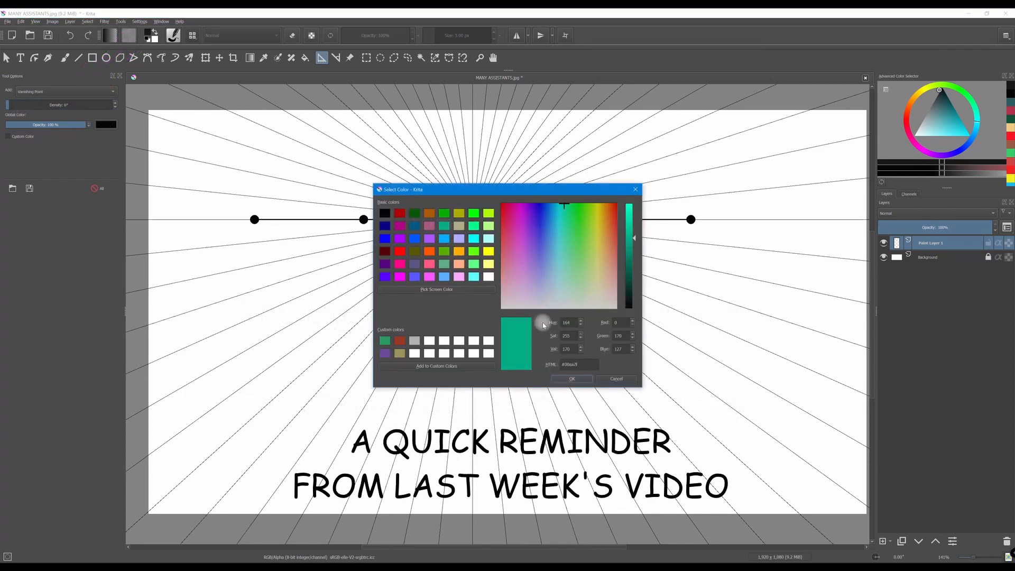
click(572, 378)
drag(81, 125, 106, 183)
drag(489, 235, 507, 237)
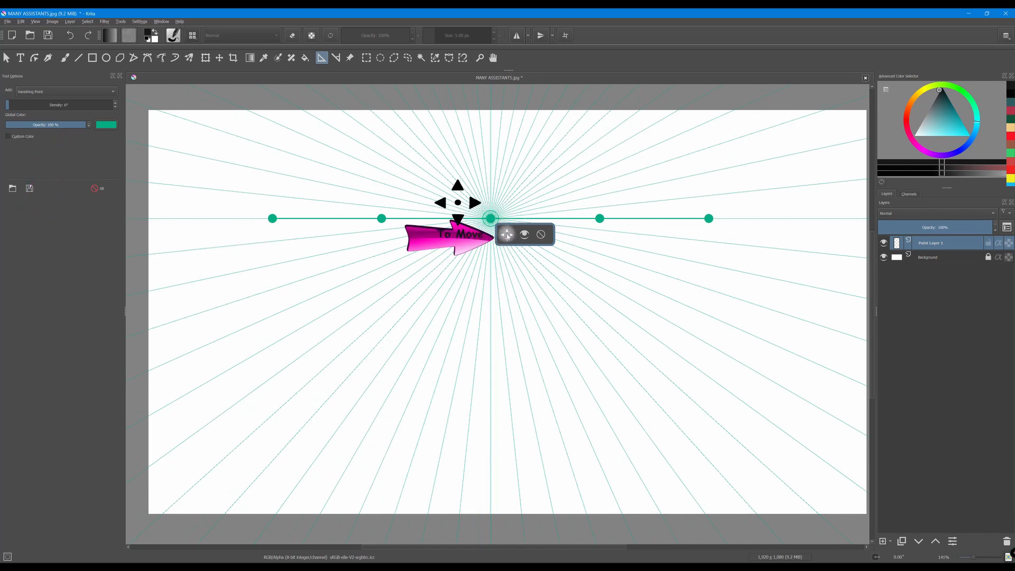
mouse_move(508, 240)
mouse_down()
mouse_move(485, 236)
mouse_move(514, 254)
mouse_move(491, 224)
mouse_move(514, 247)
mouse_move(506, 235)
mouse_up()
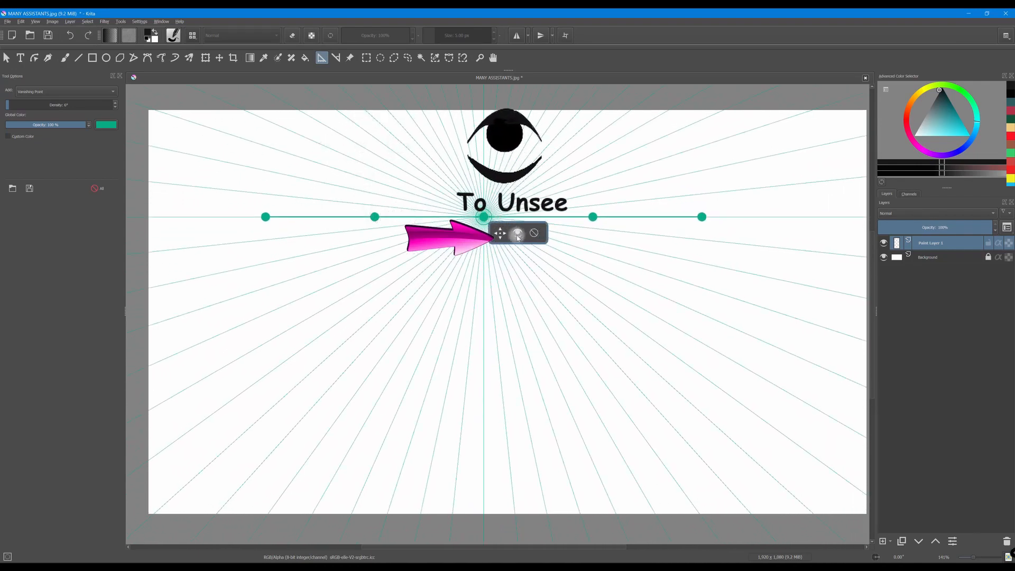
- Toggle the vanishing point assistant's visibility off and on, and delete the assistant
click(518, 234)
click(519, 234)
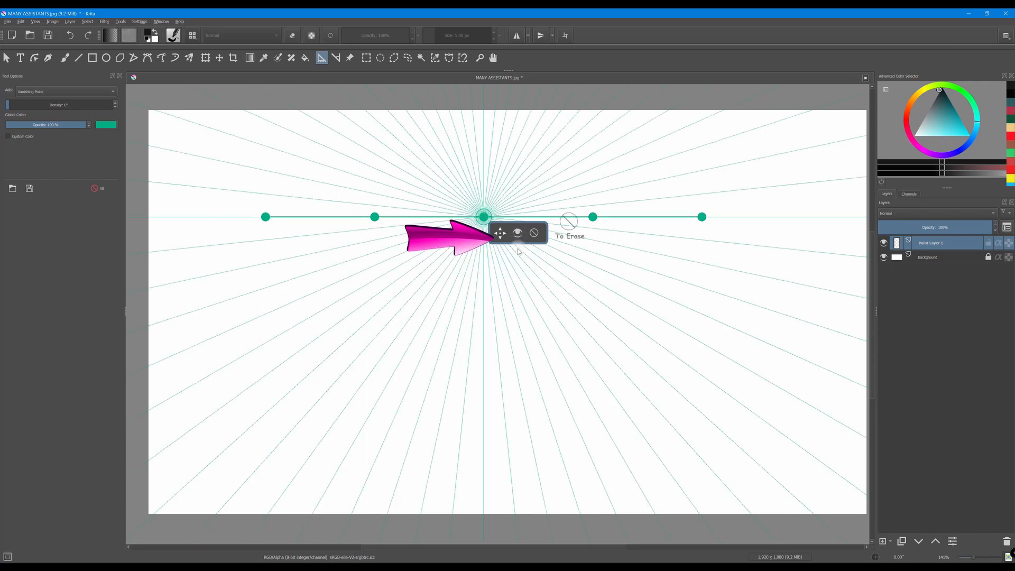
click(535, 233)
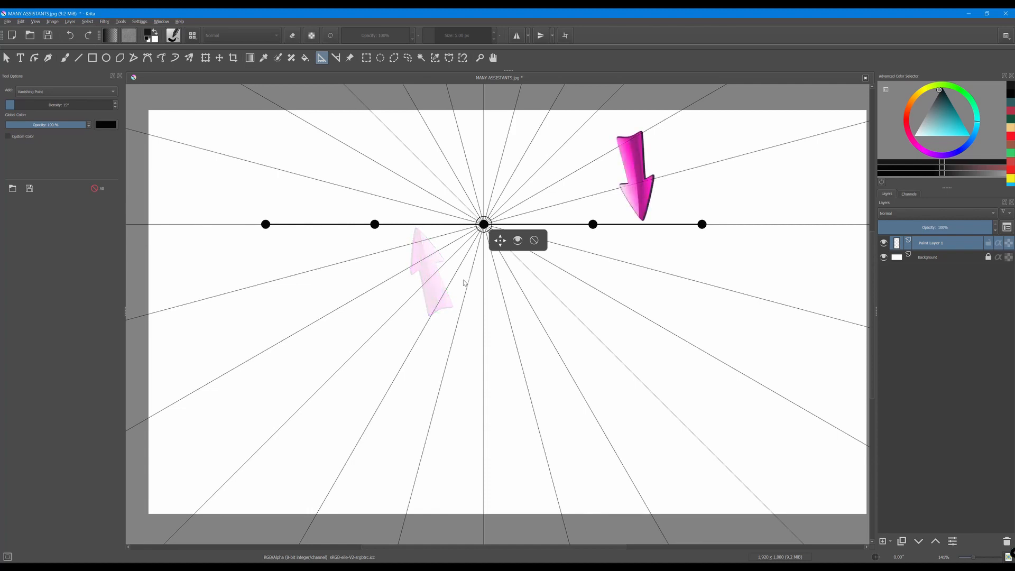
- Try swinging the new vanishing point's left and right handle arms downward around its centre
drag(375, 224, 397, 278)
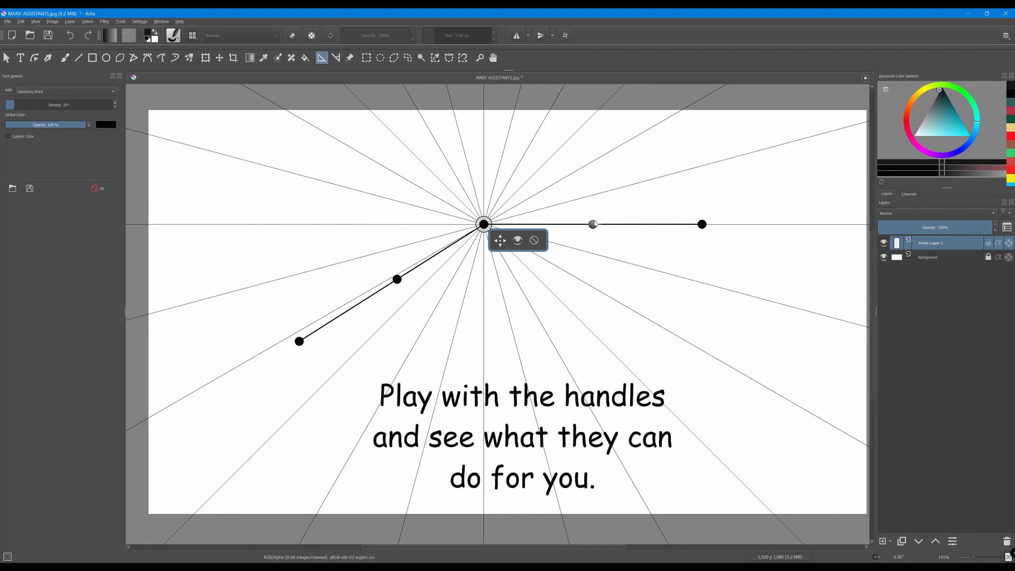
drag(702, 224, 708, 259)
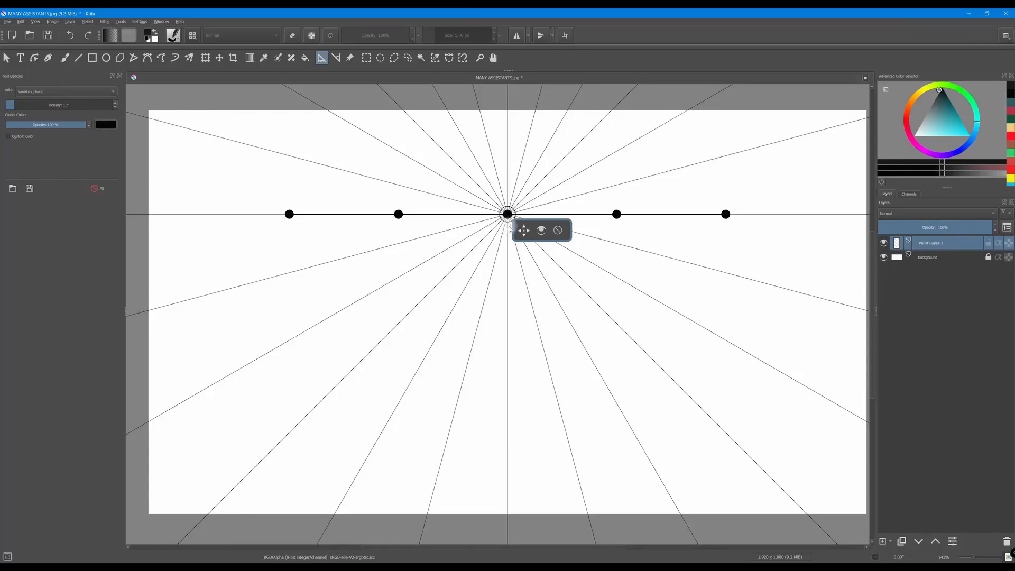
- Set the assistants' opacity to 43% and brush four assistant-snapped straight lines fanning downward from the vanishing point
drag(74, 124, 46, 129)
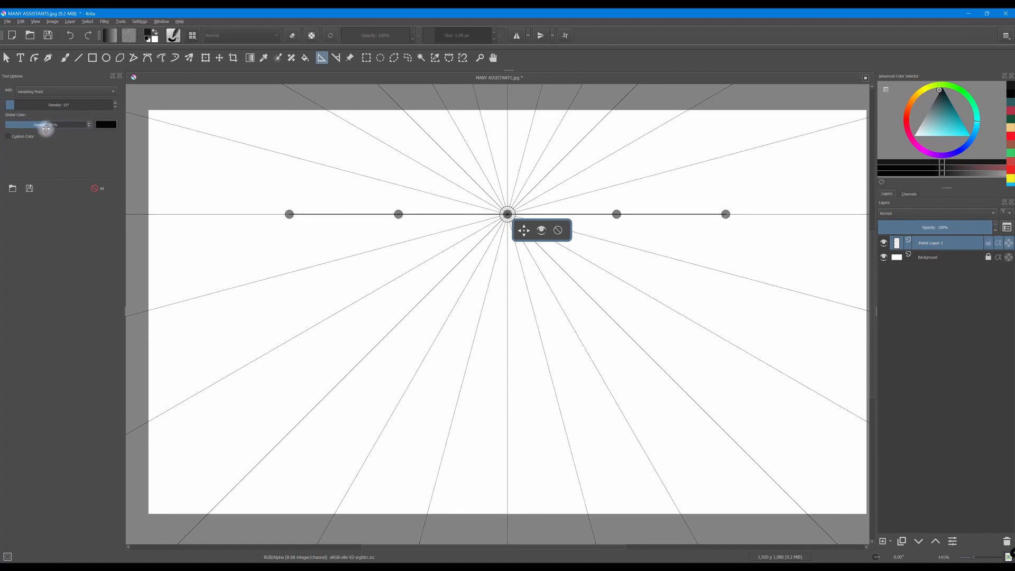
click(66, 58)
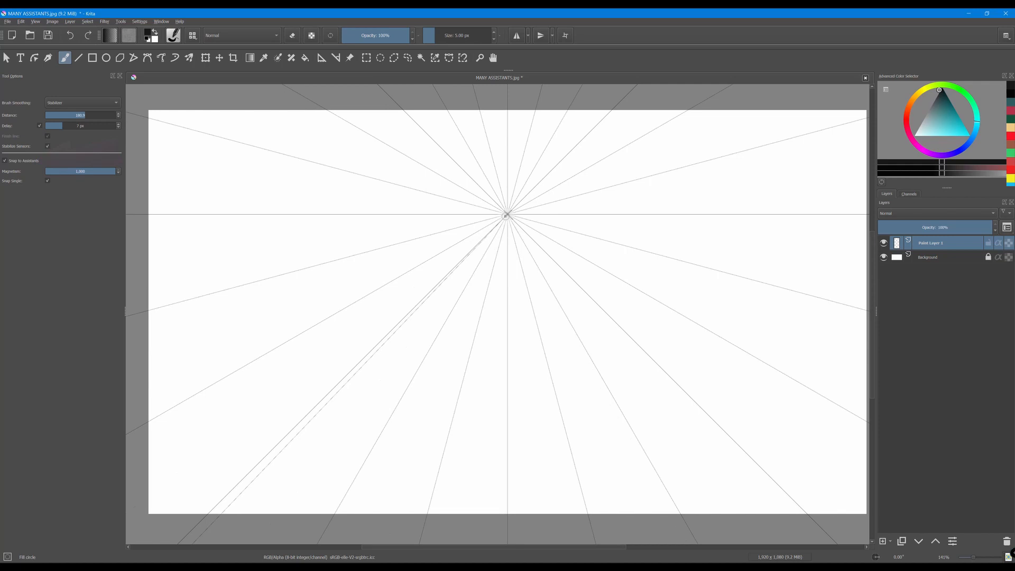
drag(505, 216, 503, 218)
drag(439, 298, 363, 392)
drag(507, 215, 529, 245)
drag(596, 341, 631, 391)
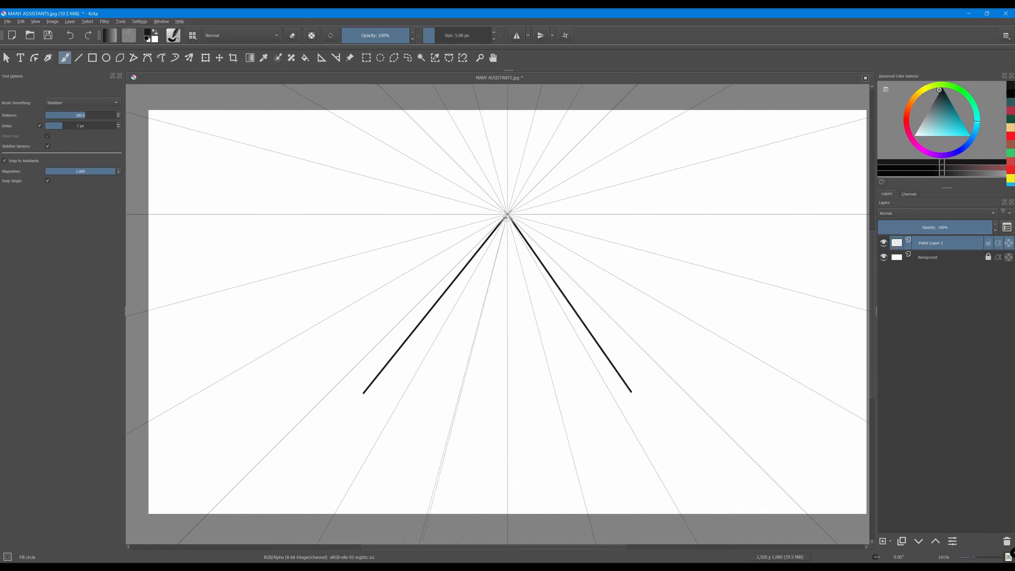
drag(462, 389, 459, 400)
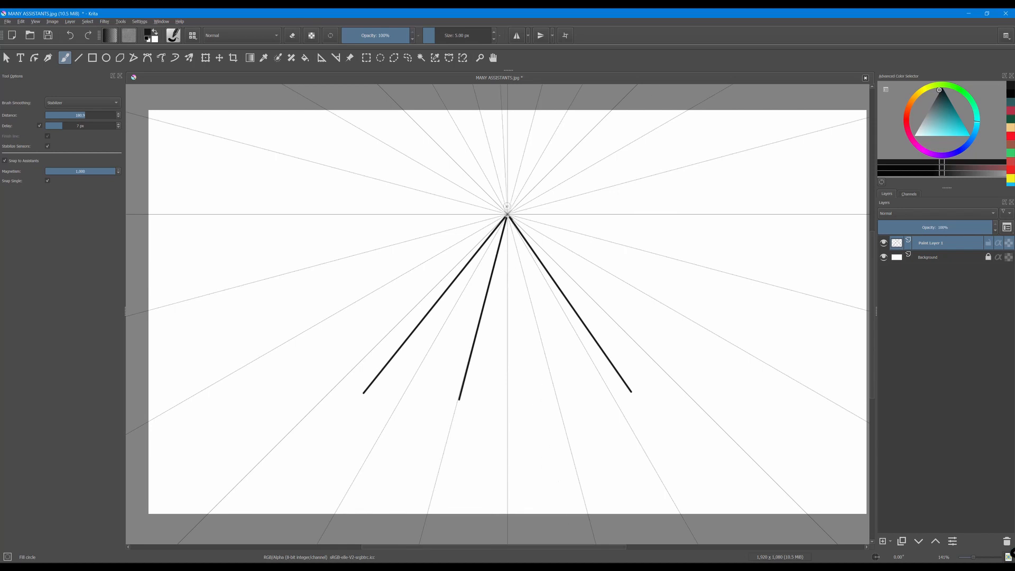
drag(530, 389, 532, 403)
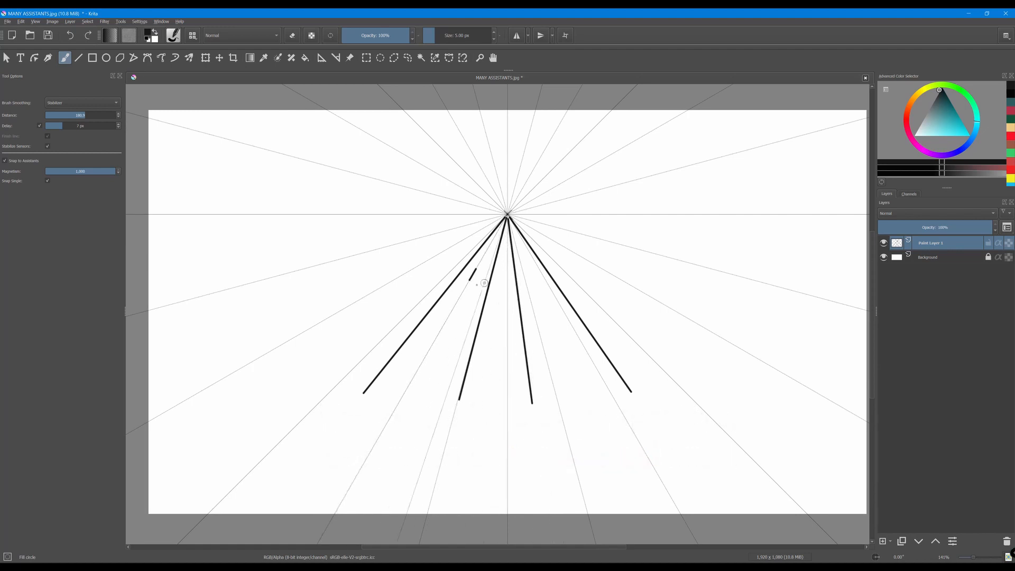
drag(473, 271, 448, 321)
drag(485, 252, 436, 334)
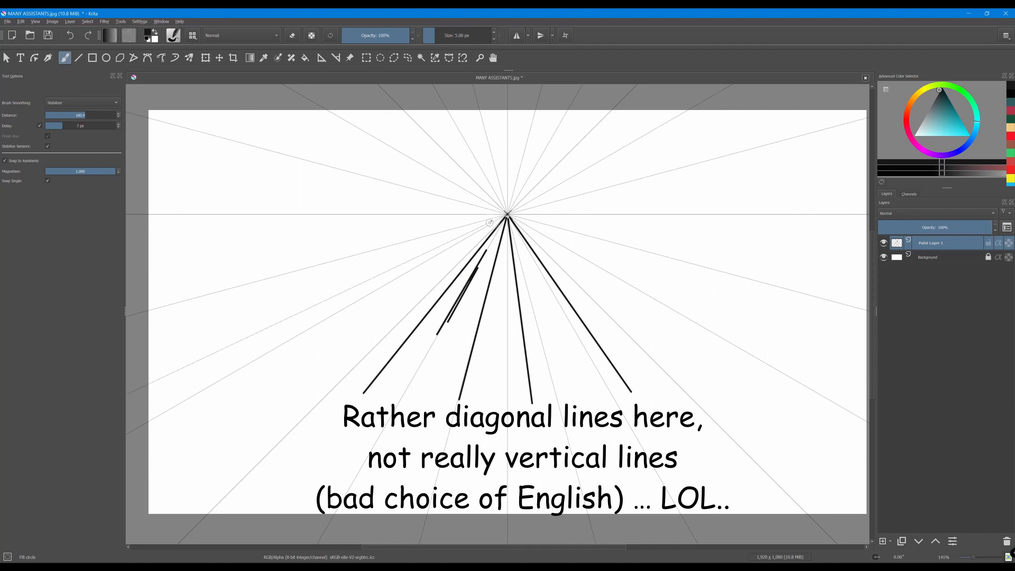
key(ctrl+z)
key(ctrl+z)
- Try drawing horizontal rungs between the two inner perspective lines with the Line tool
click(79, 58)
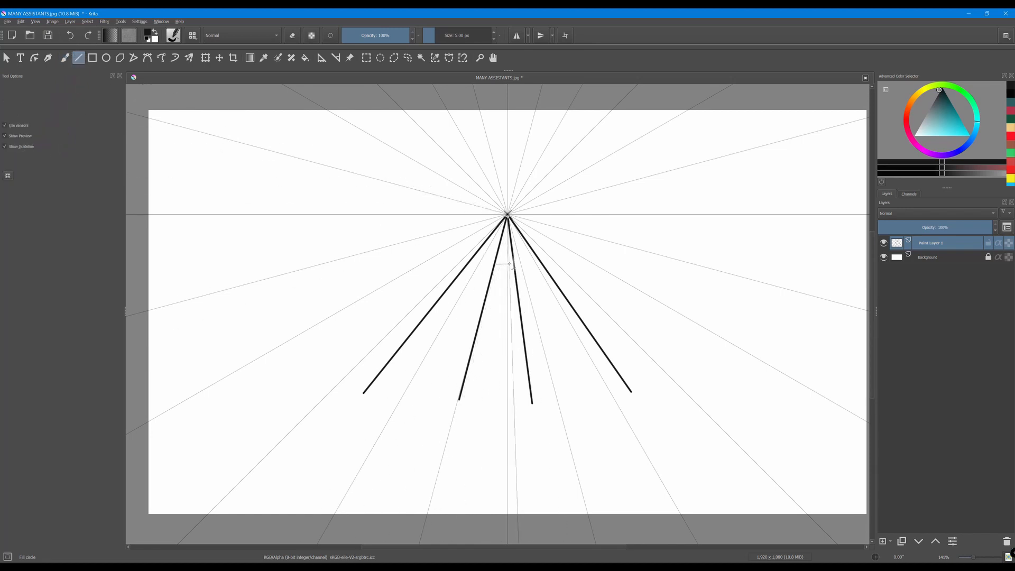
mouse_move(495, 263)
mouse_down()
mouse_move(514, 263)
mouse_move(502, 310)
mouse_move(518, 312)
mouse_up()
key(ctrl+z)
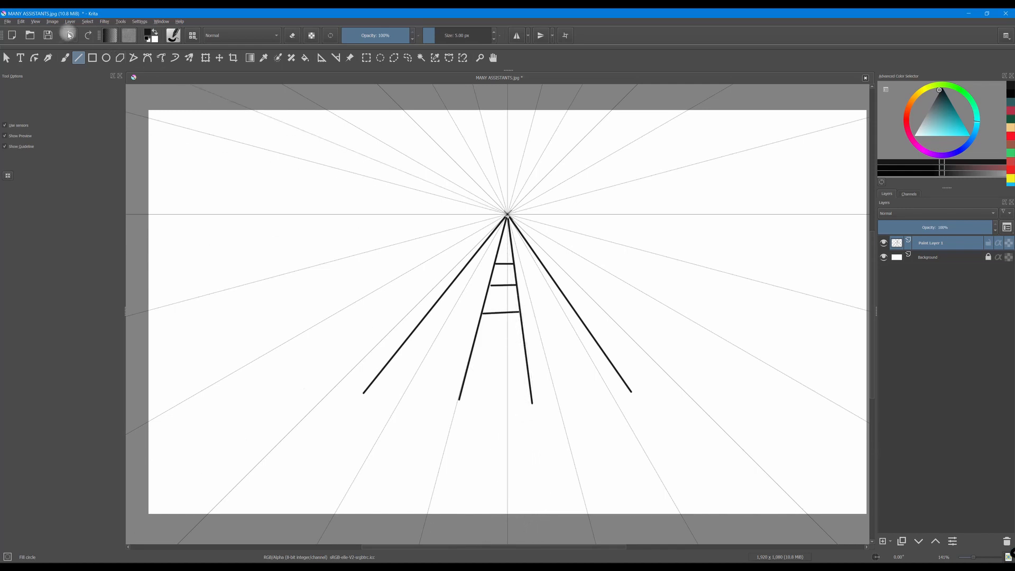
- Show the grid as a guide for drawing seven horizontal rungs between the two inner perspective lines, and hide it once they are drawn
click(35, 21)
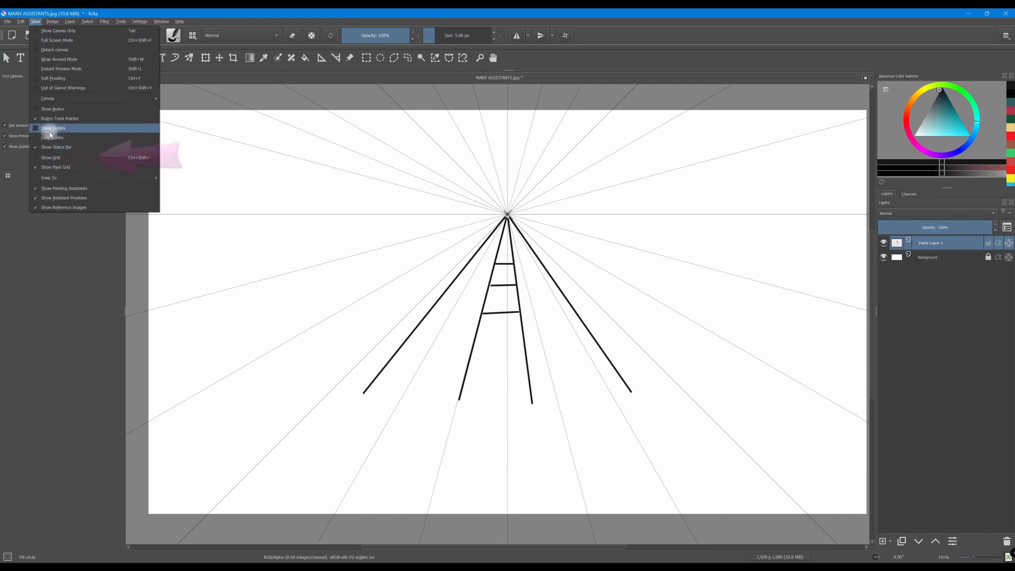
click(34, 158)
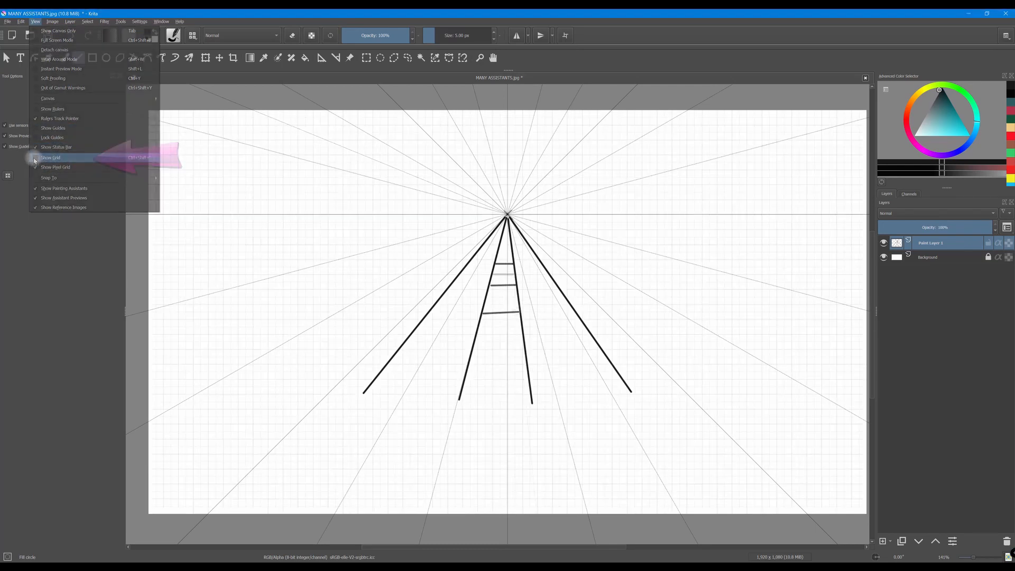
mouse_move(484, 305)
mouse_down()
mouse_move(519, 305)
mouse_move(501, 282)
mouse_move(516, 282)
mouse_up()
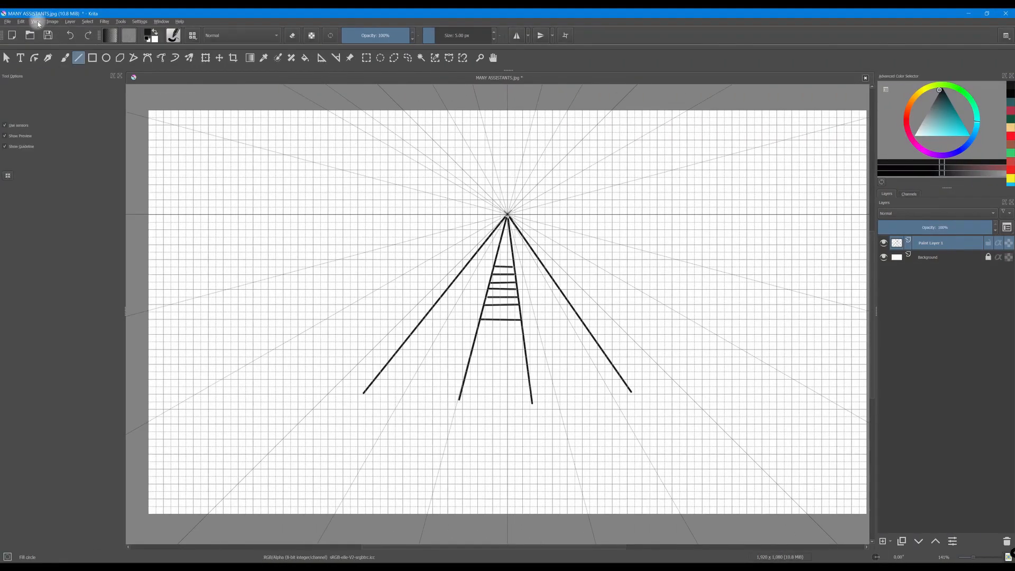
click(37, 22)
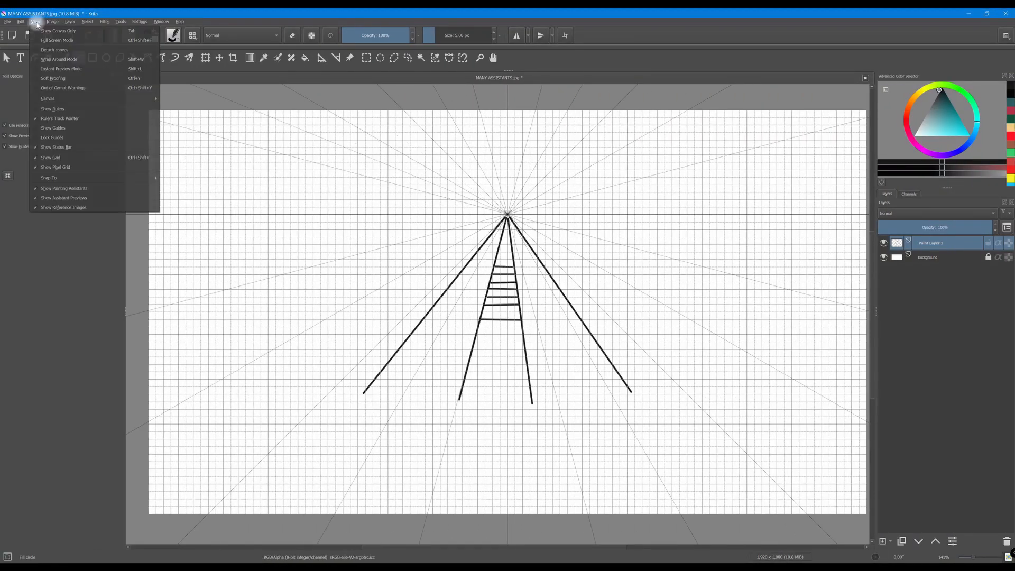
click(37, 159)
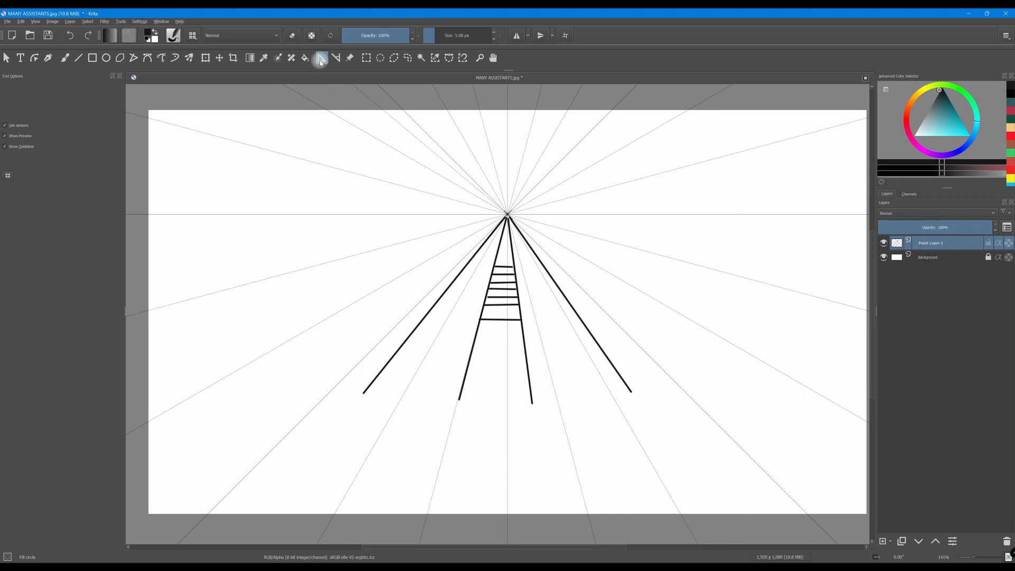
- Delete the vanishing point assistant from the rail drawing and switch to the Freehand Brush
click(320, 59)
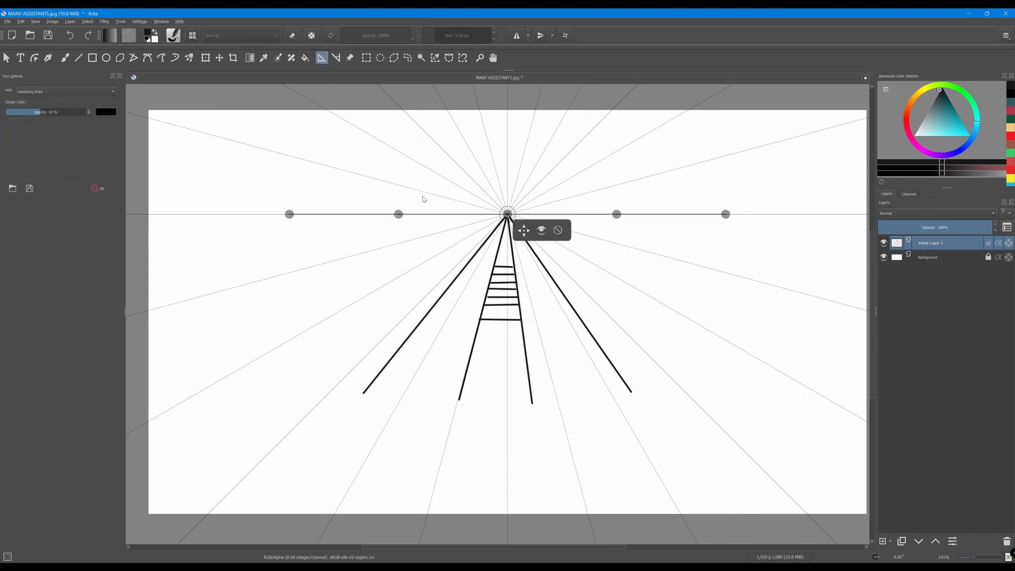
click(559, 232)
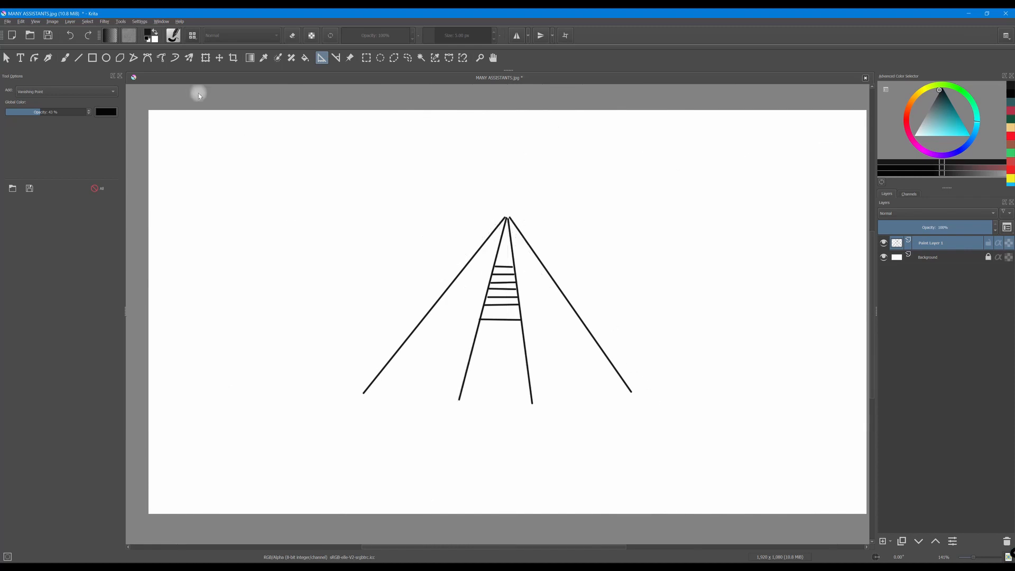
click(65, 58)
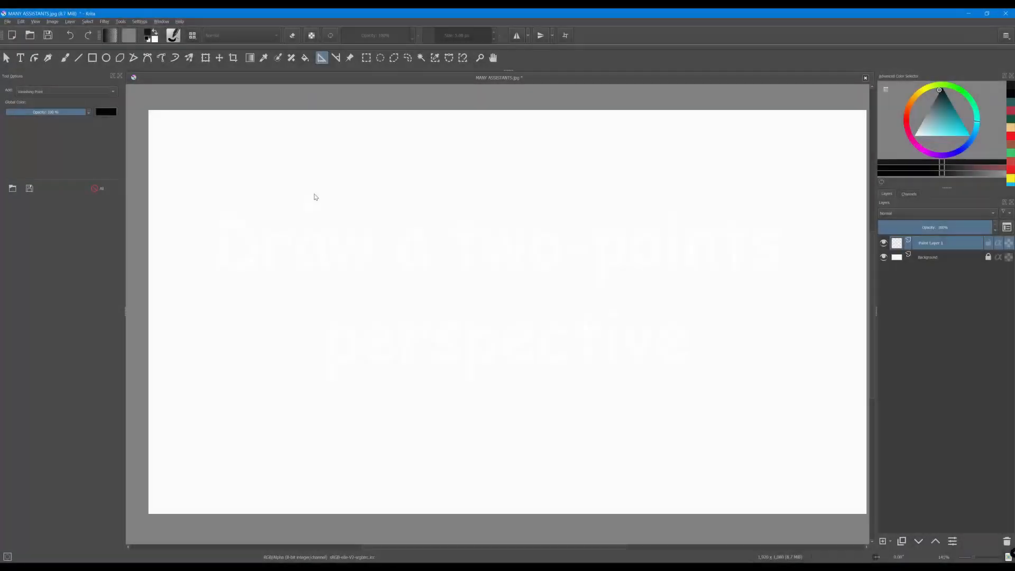
- Place two Vanishing Point assistants level with each other near the blank canvas's left and right edges, slightly above mid-height
click(155, 287)
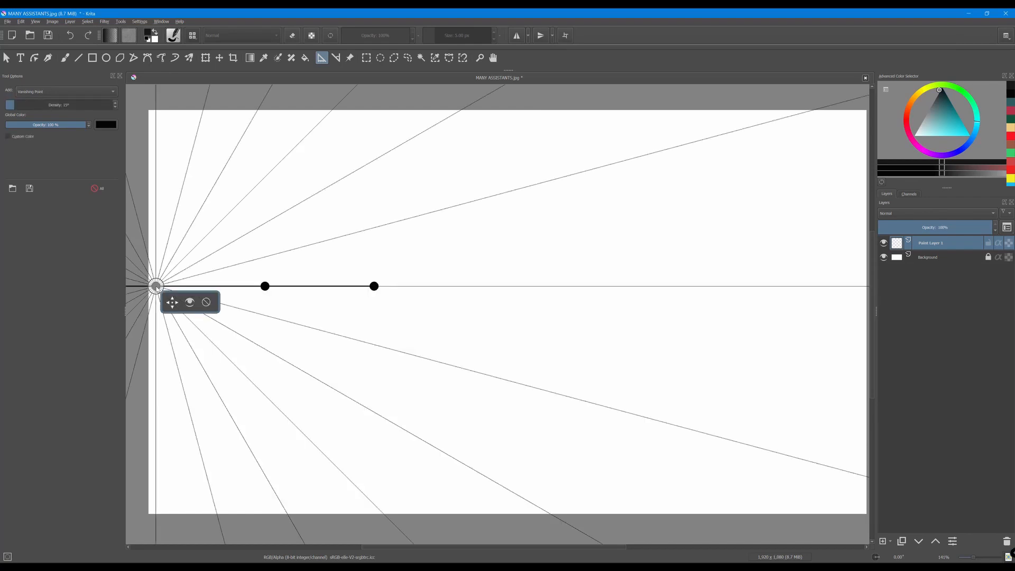
click(828, 288)
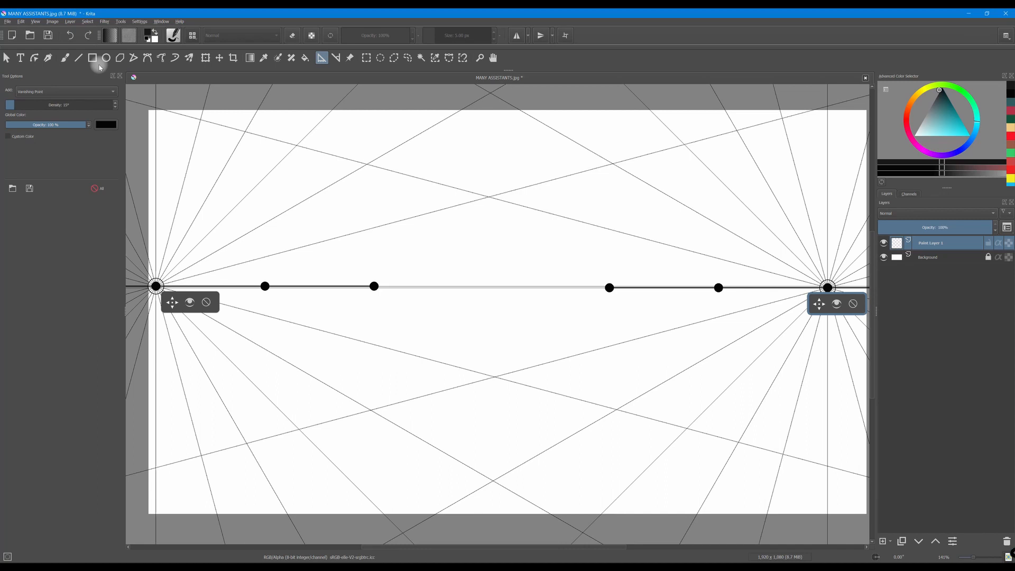
- Draw a two-point perspective box with the Line tool: a central vertical edge and two side faces receding to the vanishing points
click(78, 58)
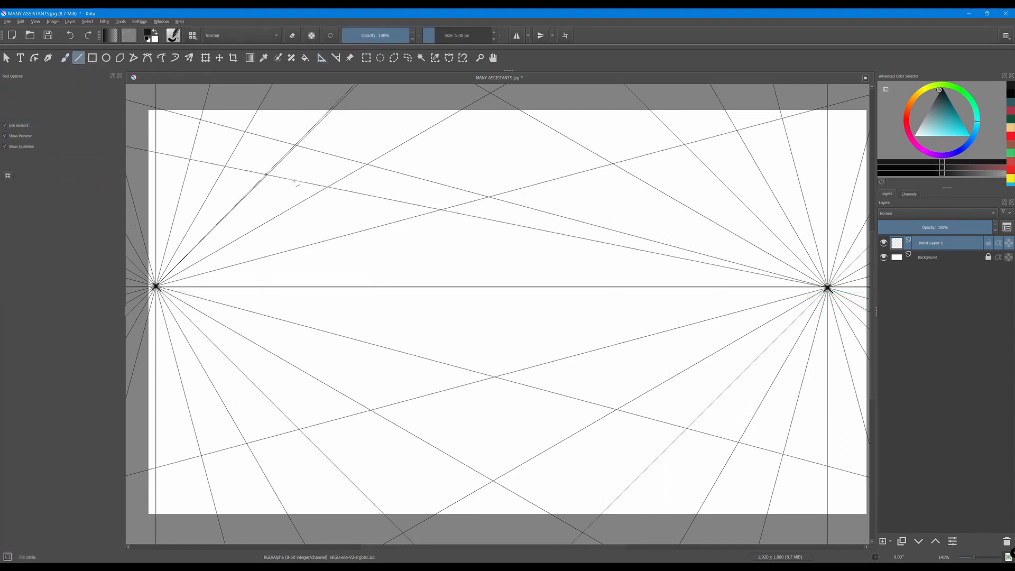
drag(488, 197, 492, 377)
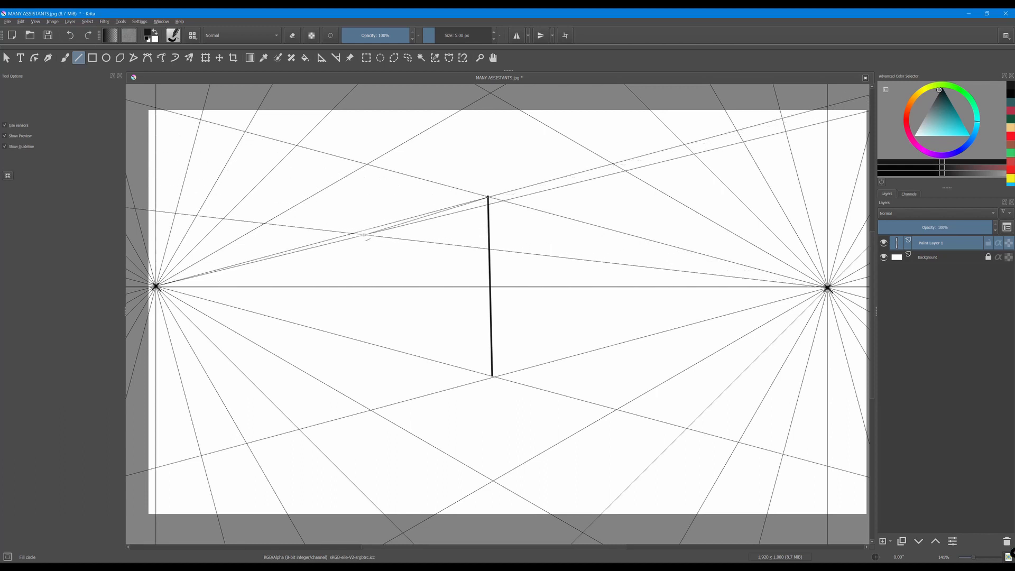
drag(359, 237, 357, 340)
drag(356, 340, 493, 376)
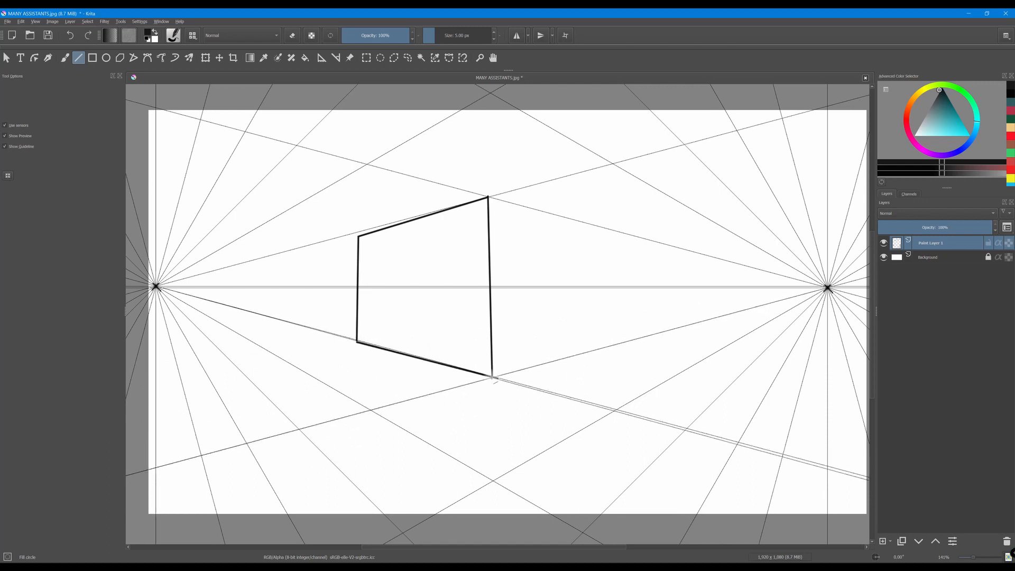
drag(561, 357, 726, 318)
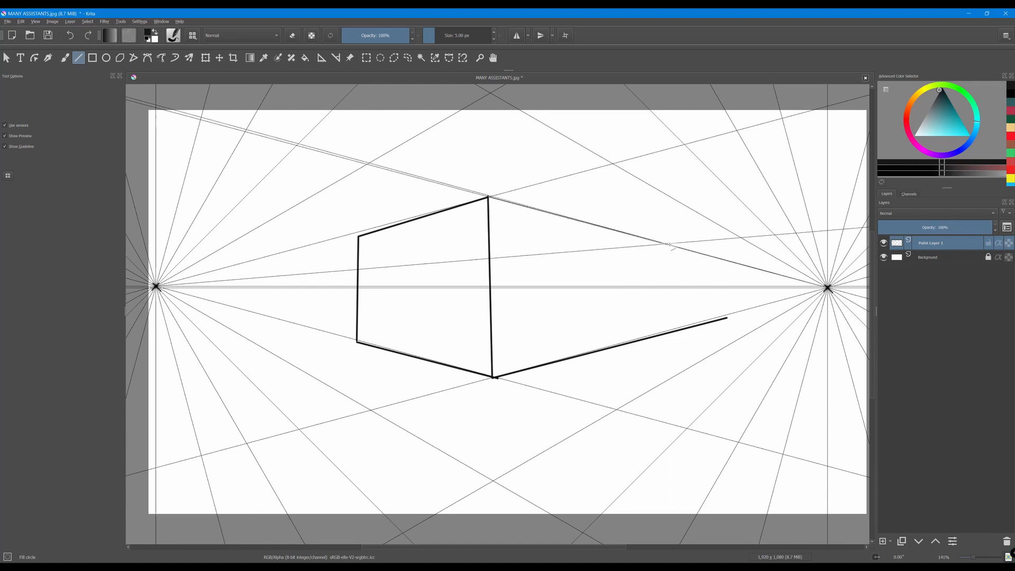
drag(716, 258, 730, 312)
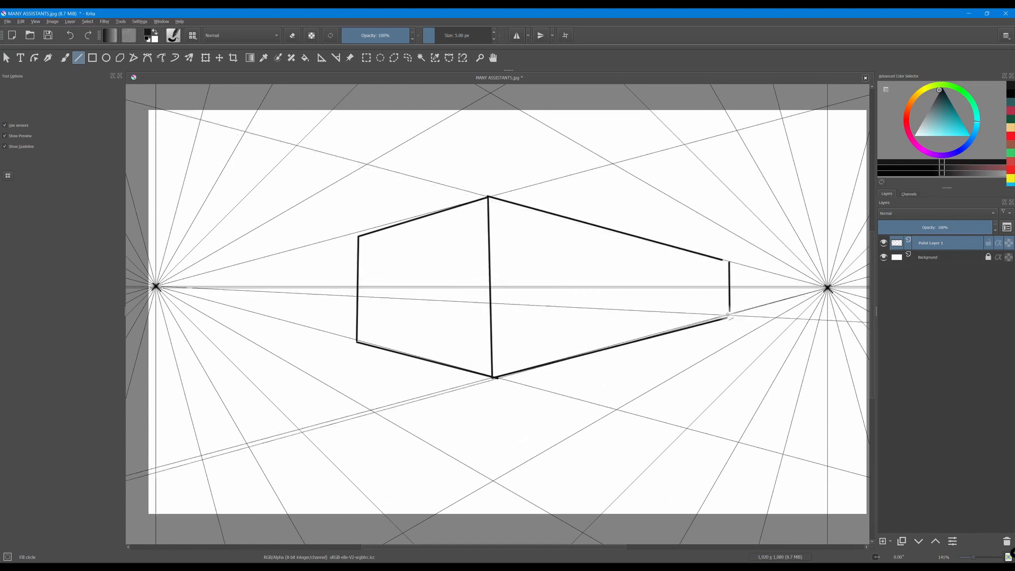
- Draw a window outline inset in the box's left face, its top and bottom edges following the perspective
drag(370, 250, 369, 321)
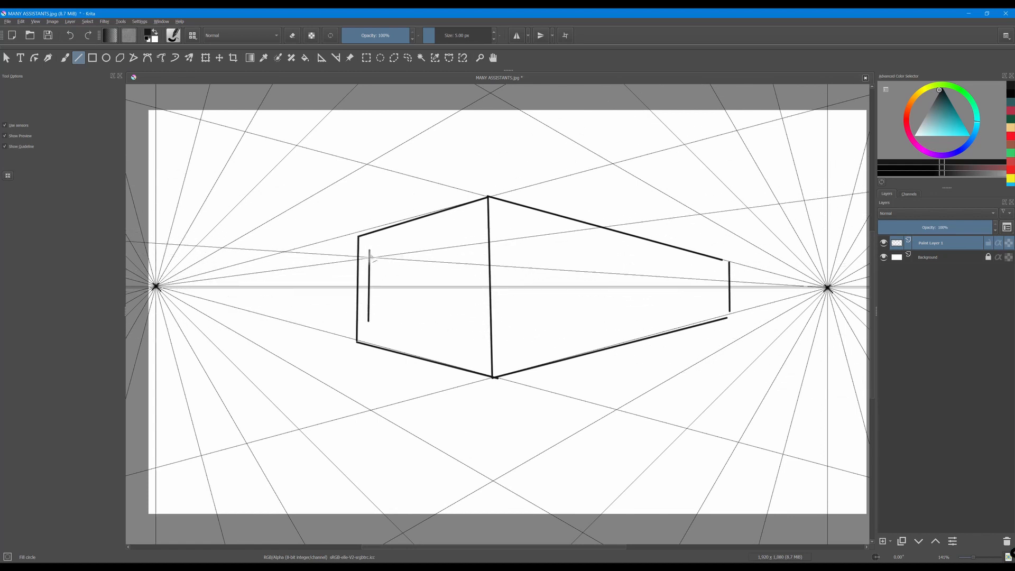
mouse_move(369, 248)
mouse_down()
mouse_move(460, 228)
mouse_move(463, 320)
mouse_up()
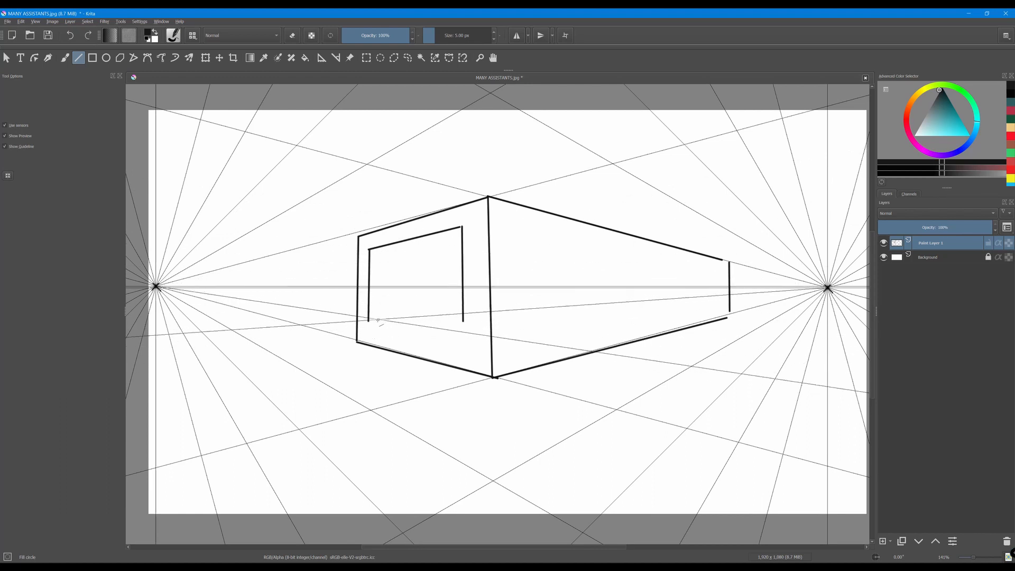
drag(368, 322, 464, 344)
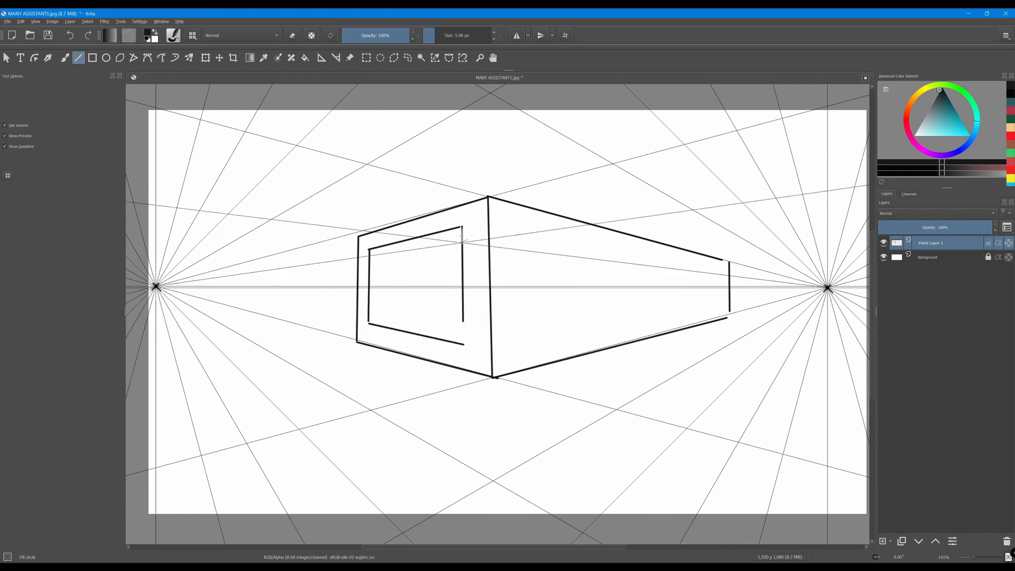
drag(461, 242, 462, 344)
drag(511, 232, 508, 336)
key(ctrl+z)
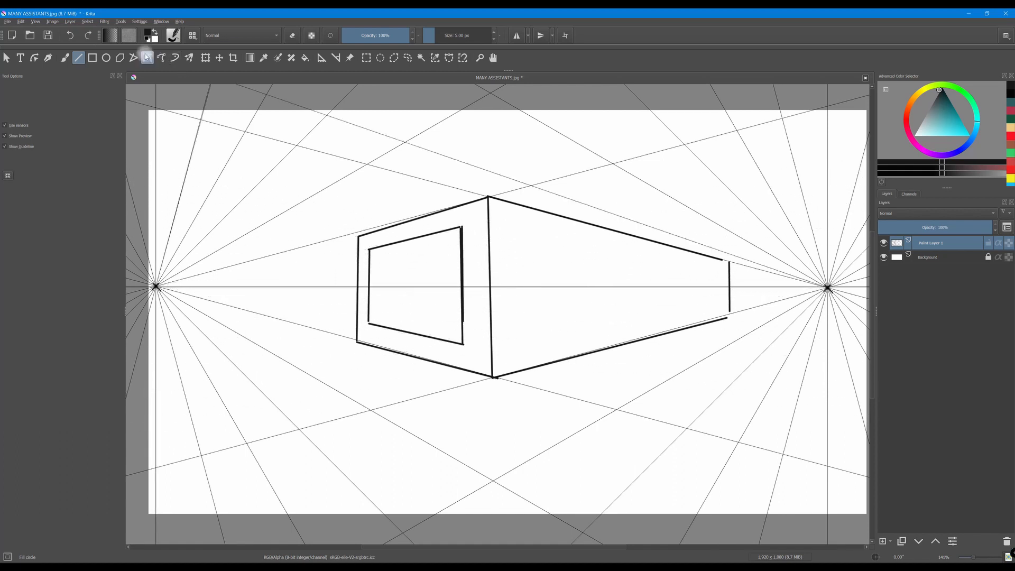
- With the Freehand Brush snapped to the assistants, draw the top and bottom edges of three windows on the right face
click(66, 58)
drag(508, 231, 701, 265)
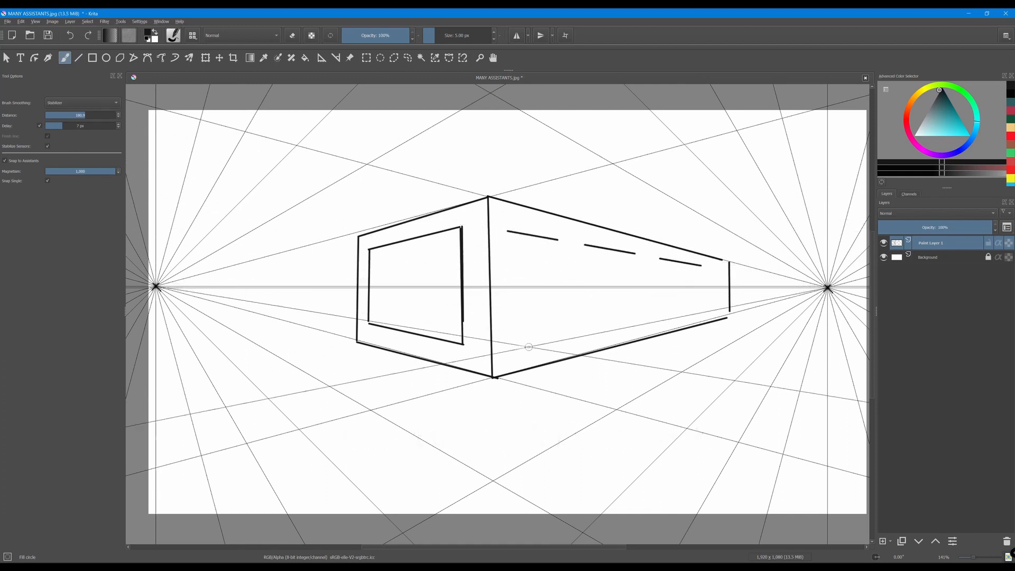
drag(506, 338, 554, 331)
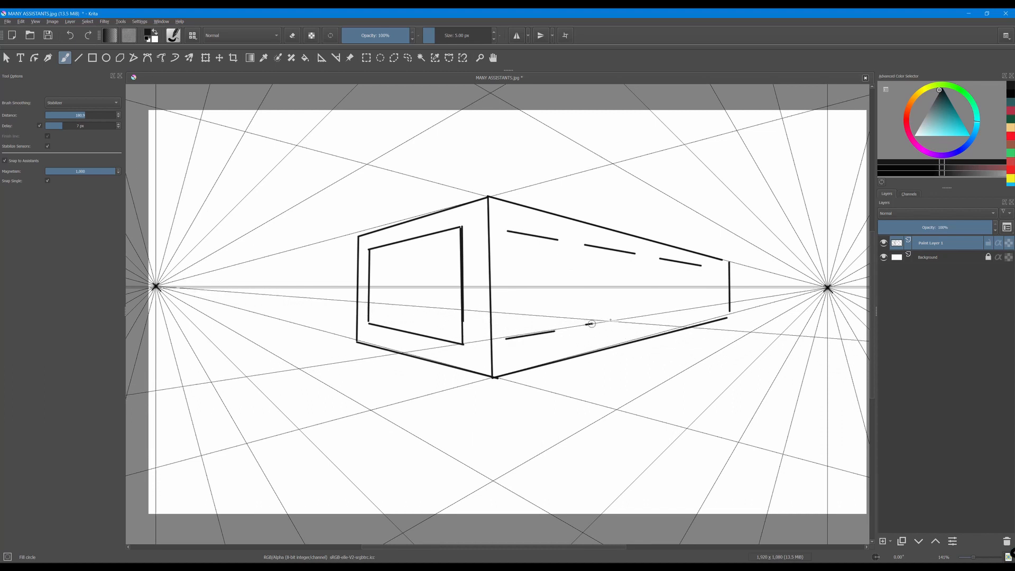
drag(626, 318, 705, 304)
drag(508, 230, 517, 232)
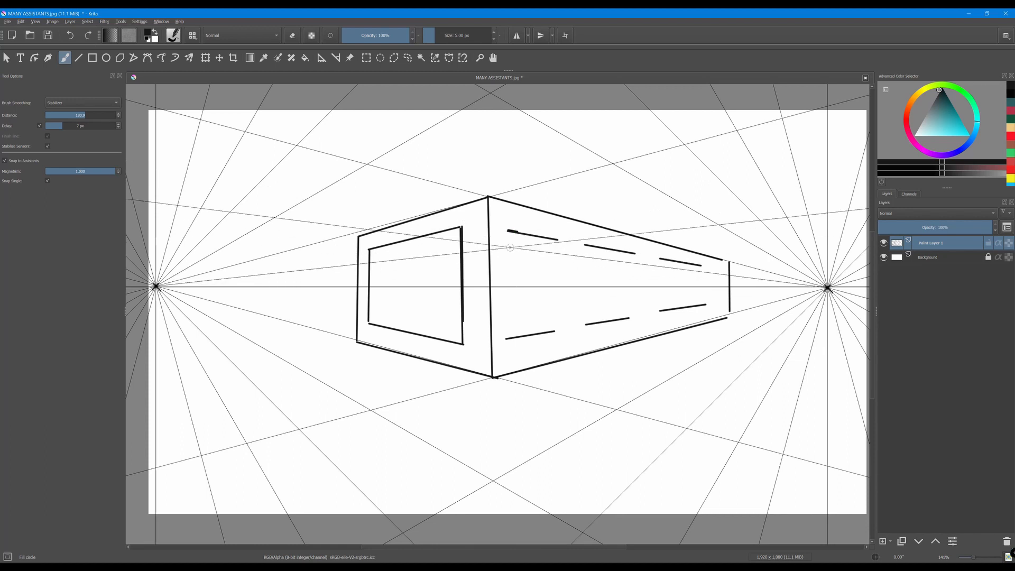
- Close the sides of the three windows on the right face with vertical lines using the Line tool
click(78, 57)
drag(509, 233, 506, 338)
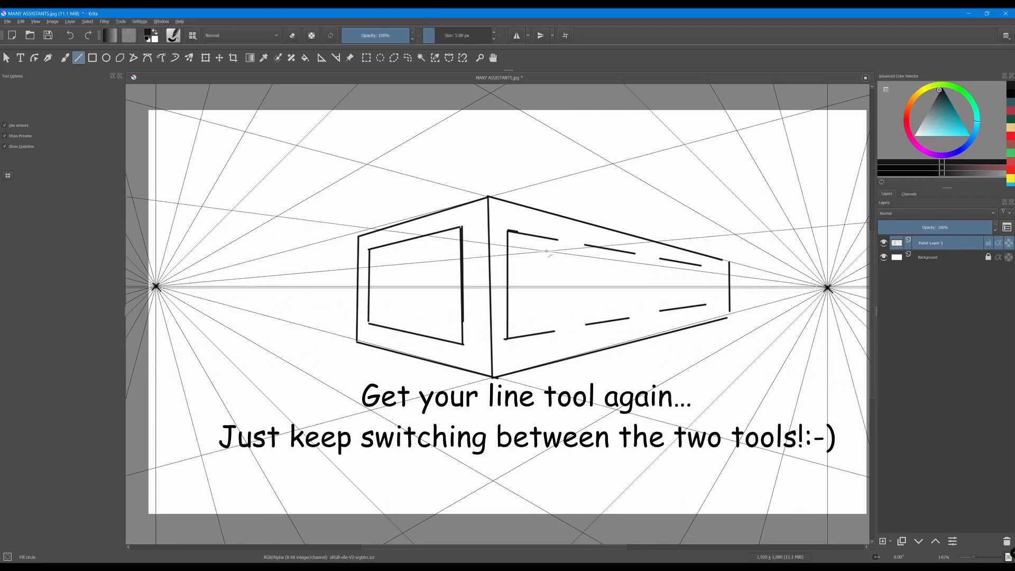
drag(559, 240, 559, 330)
drag(584, 245, 582, 323)
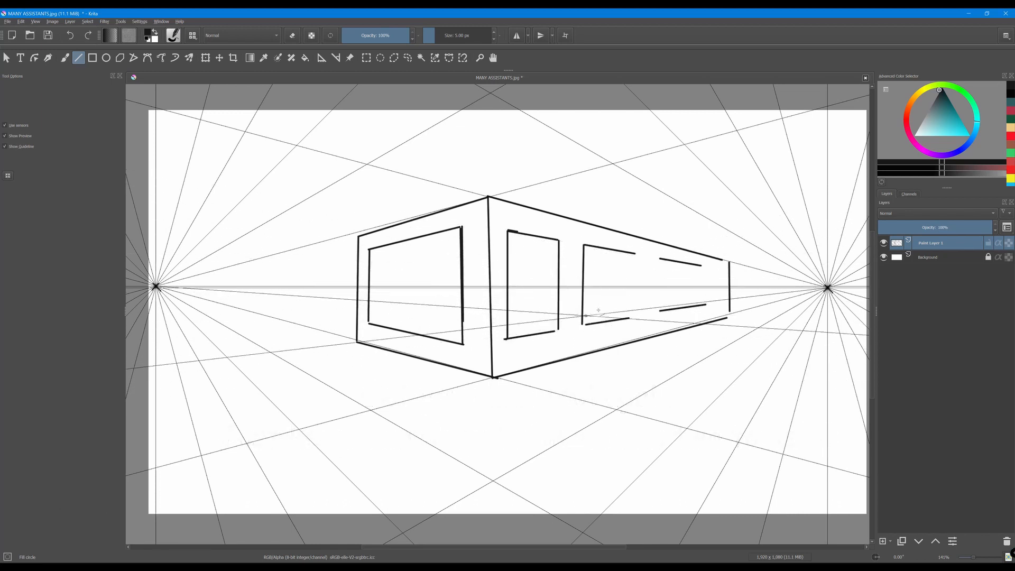
drag(636, 254, 636, 312)
drag(659, 260, 659, 311)
drag(704, 267, 703, 306)
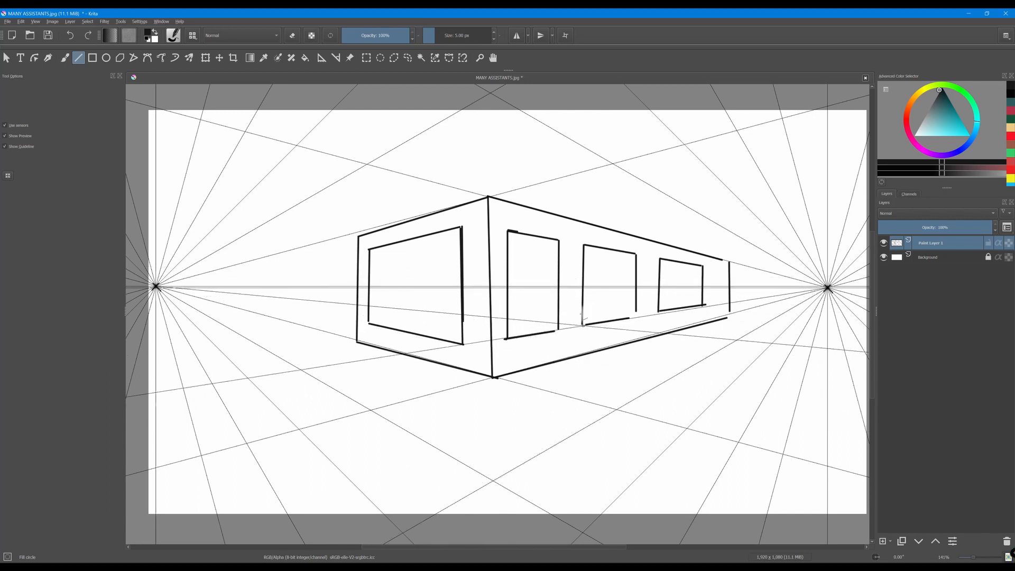
- Draw a gabled roof on the box: a peak above the left face and a ridge receding to the far corner
drag(489, 196, 440, 122)
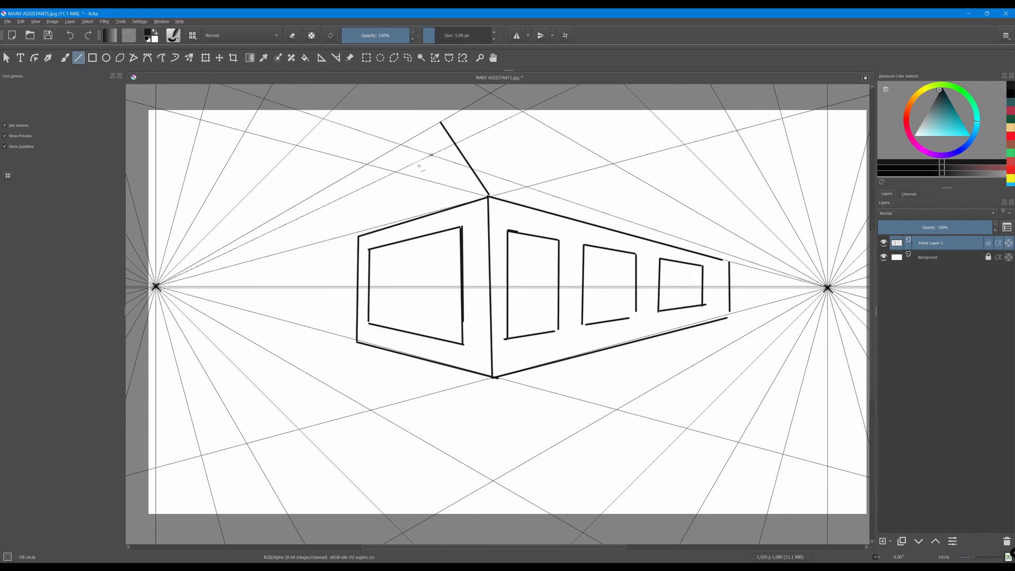
mouse_move(358, 234)
mouse_down()
mouse_move(440, 122)
mouse_move(687, 221)
mouse_move(727, 262)
mouse_up()
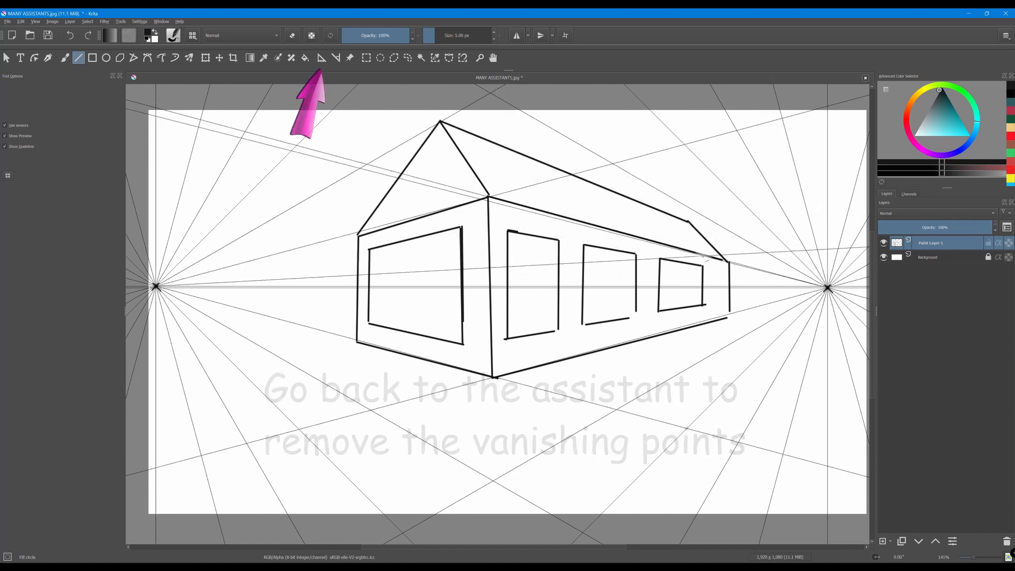
- Place three Vanishing Point assistants outside the canvas: one on its left, one at its lower right and one at its upper right
click(321, 57)
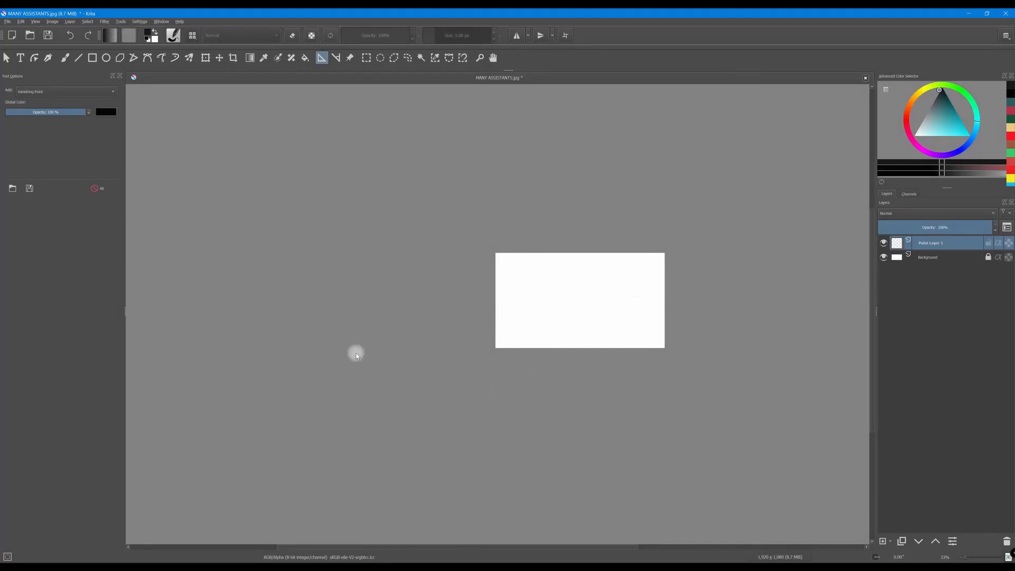
click(279, 335)
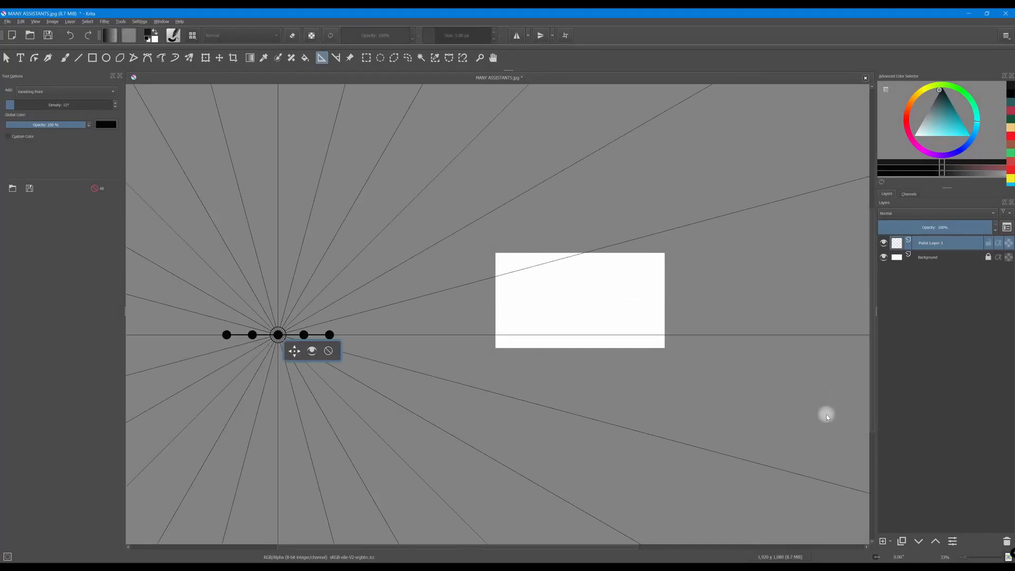
click(812, 501)
click(695, 129)
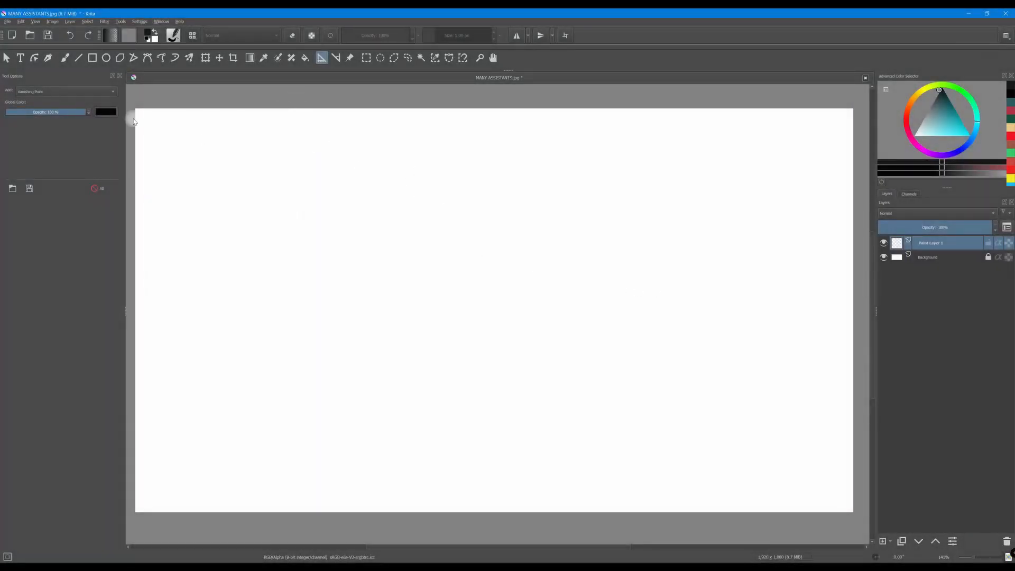
- Create a four-cornered Perspective assistant grid left of the blank canvas's center
click(63, 92)
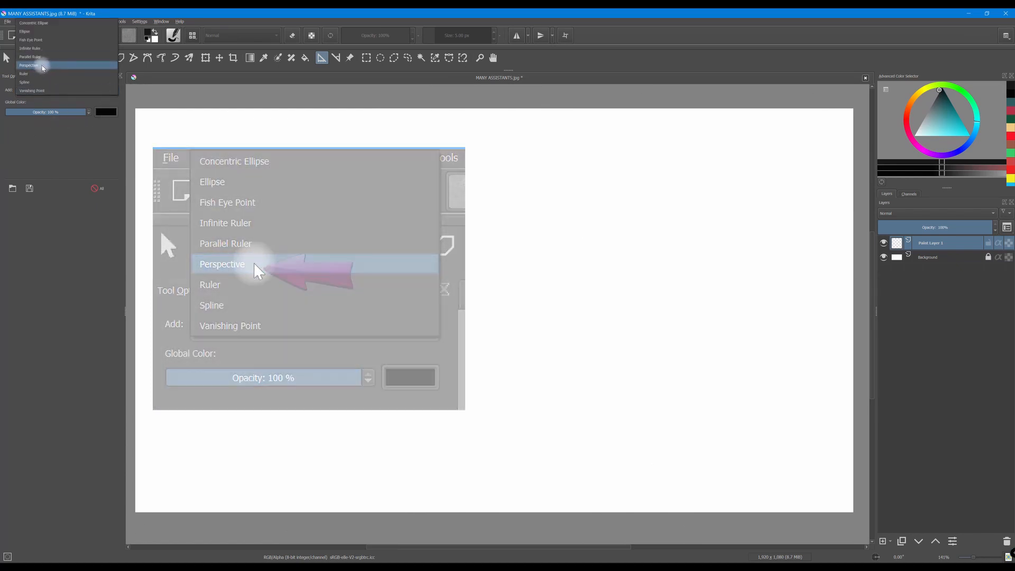
click(43, 65)
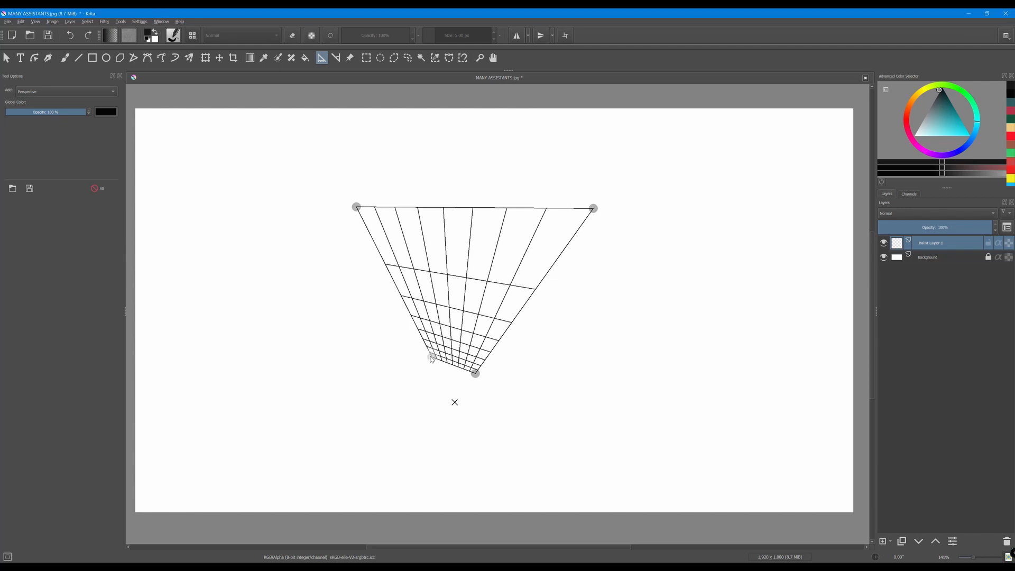
drag(402, 357, 357, 363)
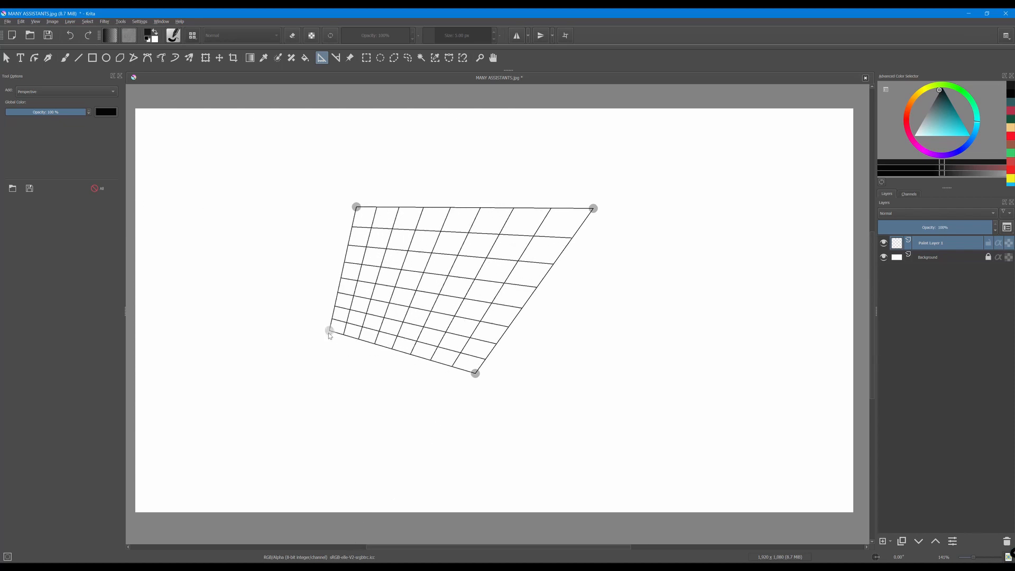
mouse_move(322, 353)
mouse_down()
mouse_move(298, 364)
mouse_move(300, 352)
mouse_up()
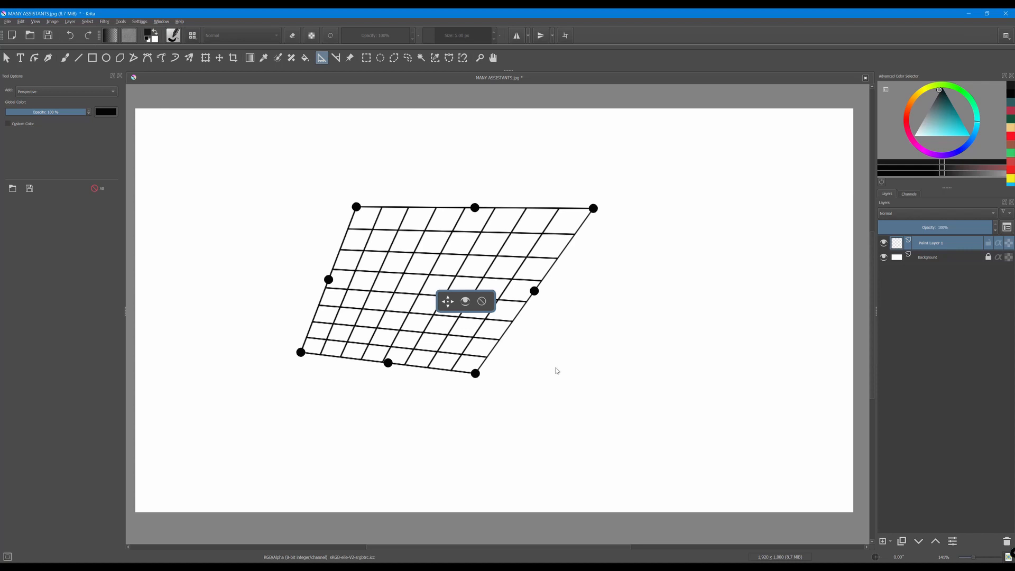
- Move the perspective grid up and right, toggle its visibility off and on, and move it back down and left
drag(449, 301, 519, 283)
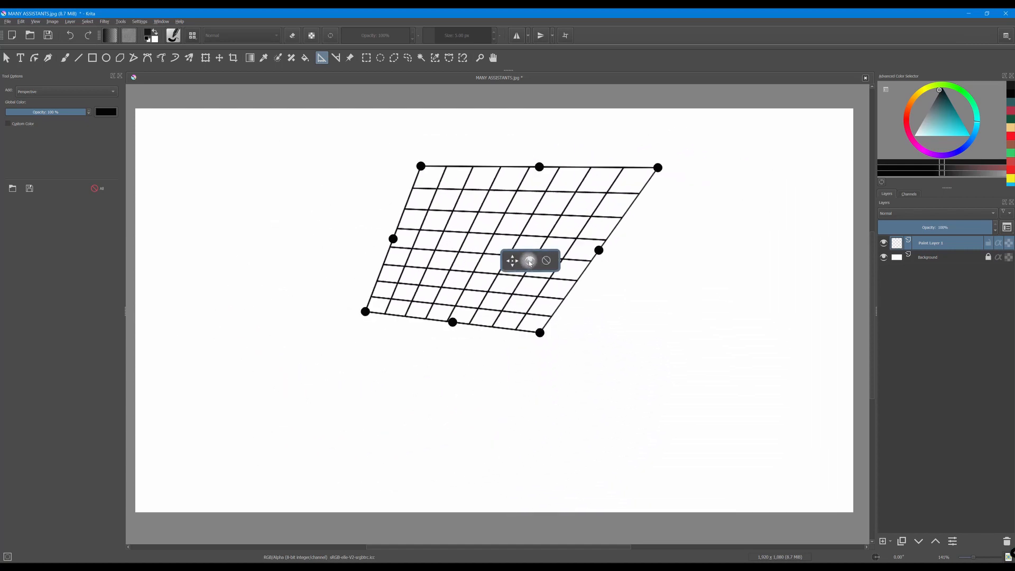
click(529, 260)
click(530, 262)
drag(506, 262, 485, 299)
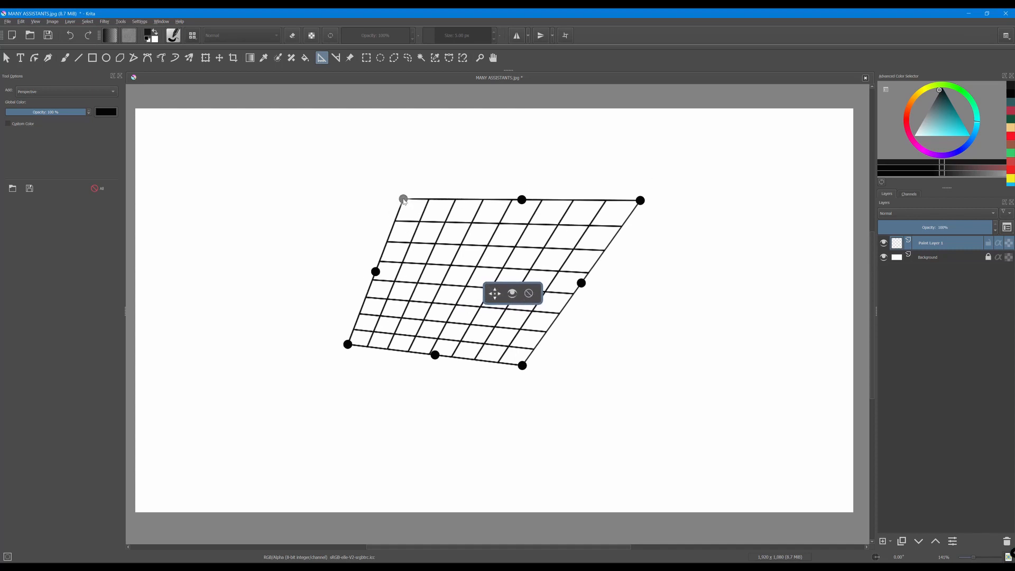
- Spread all four corners of the perspective grid outward into a larger shape, wider across the top
drag(403, 199, 290, 188)
drag(640, 201, 654, 155)
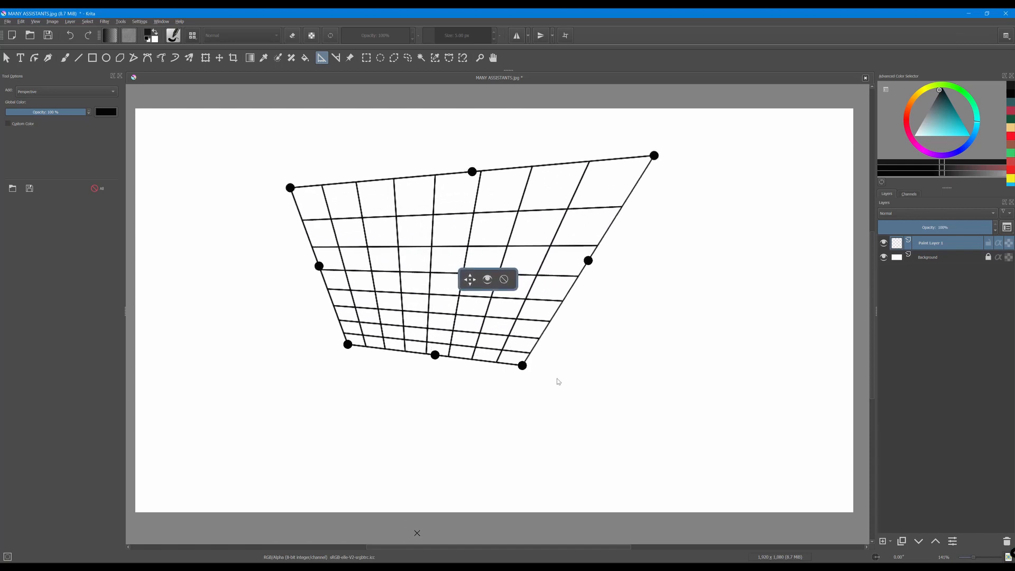
drag(522, 365, 607, 383)
drag(347, 345, 306, 377)
- Reposition the grid's corners to flatten it into a long, shallow floor plane in the lower half of the canvas
drag(654, 155, 456, 233)
drag(285, 191, 239, 294)
drag(458, 235, 695, 423)
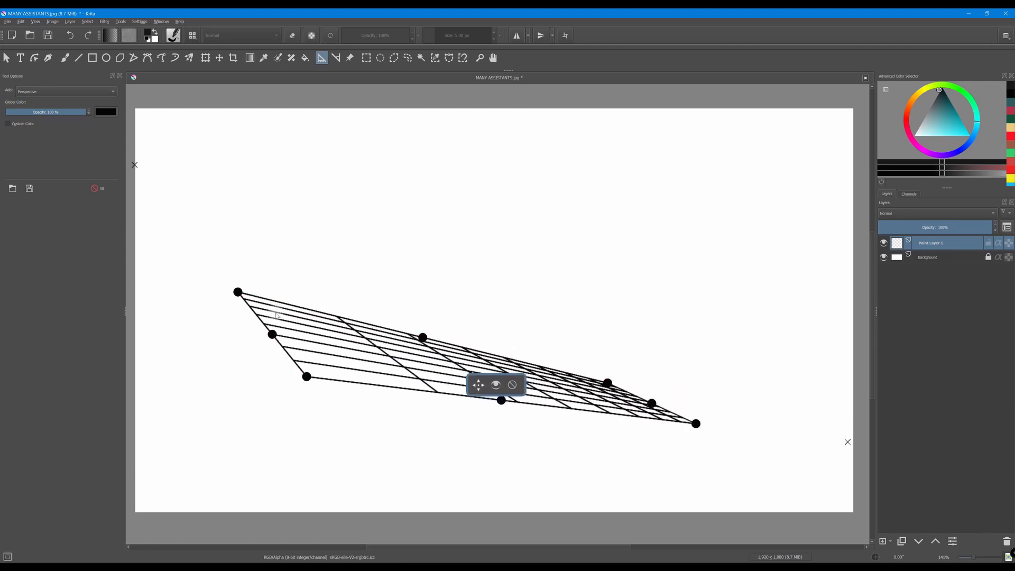
drag(233, 293, 218, 333)
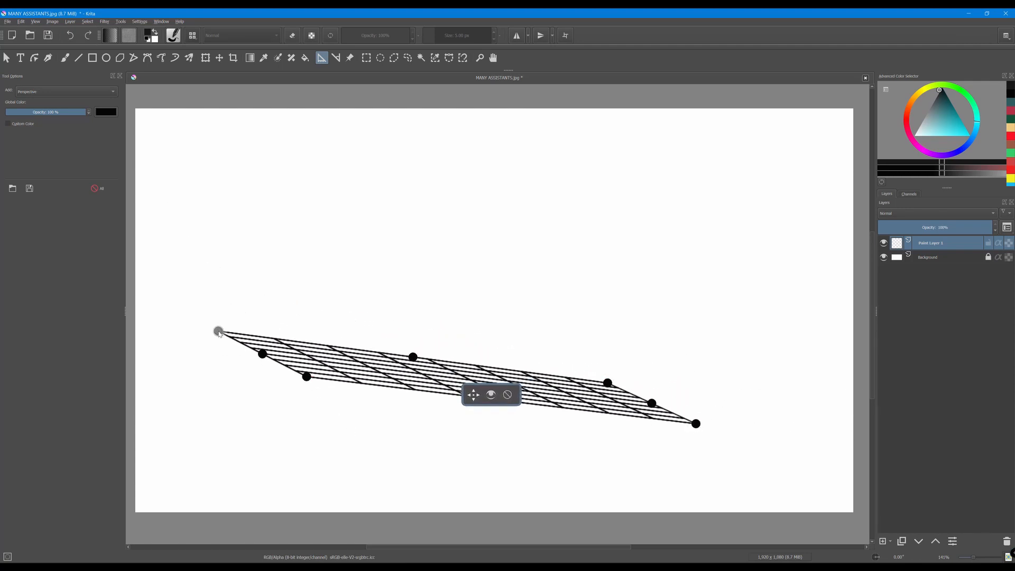
drag(608, 383, 557, 360)
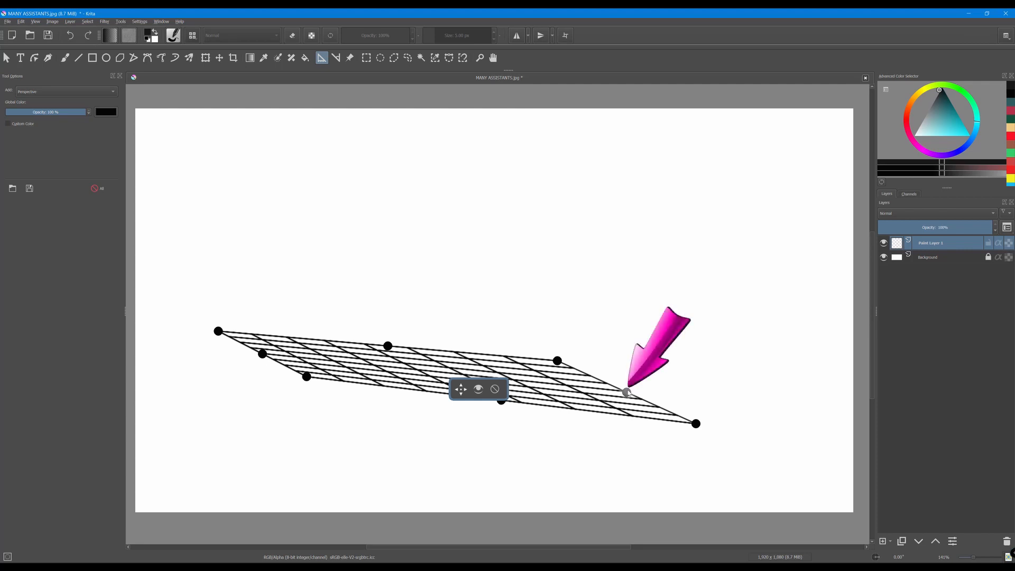
- Extend a wall grid upward from the floor grid's right edge and give it a custom light blue color
drag(627, 393, 634, 247)
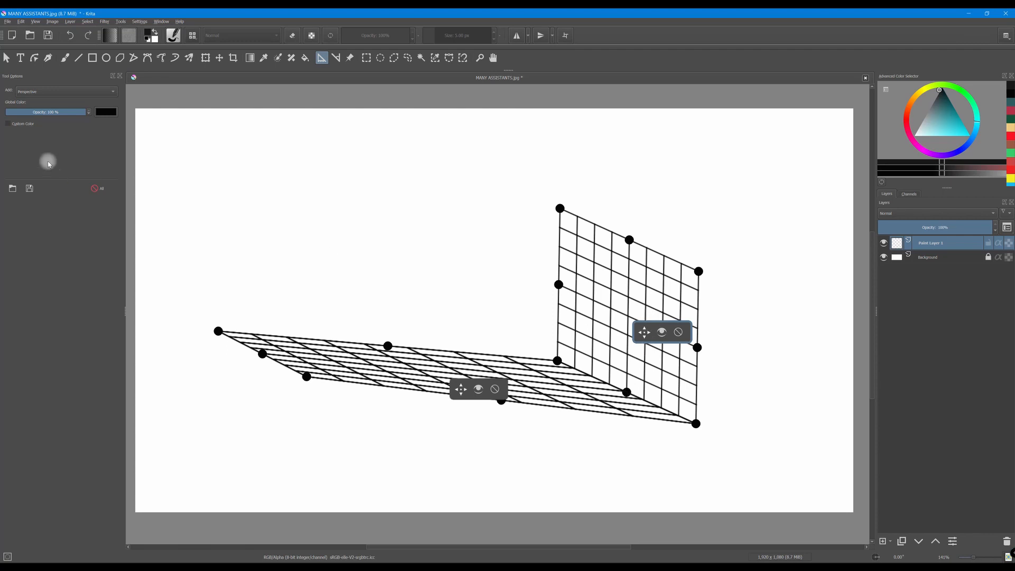
click(9, 124)
click(106, 135)
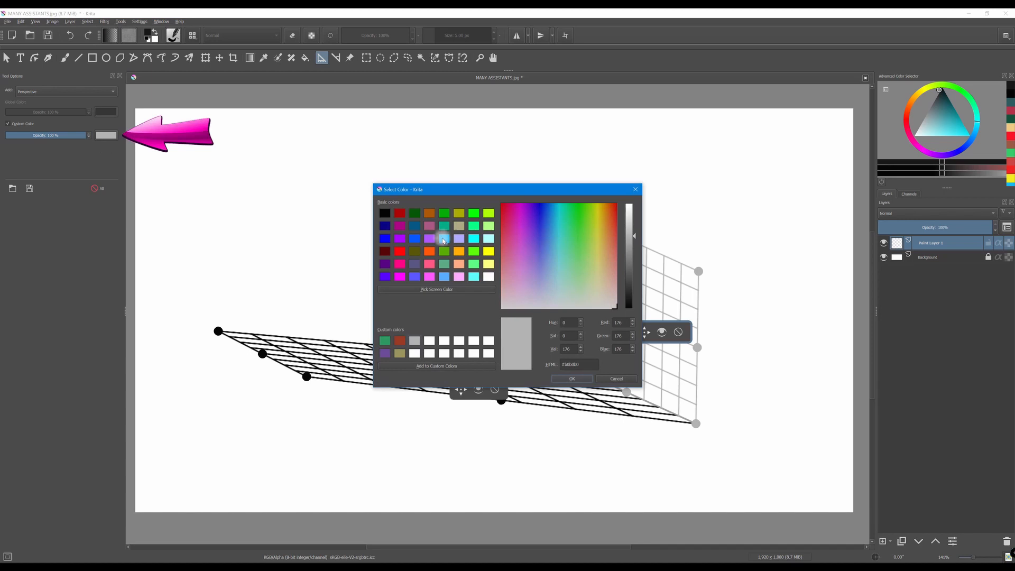
click(443, 239)
click(572, 378)
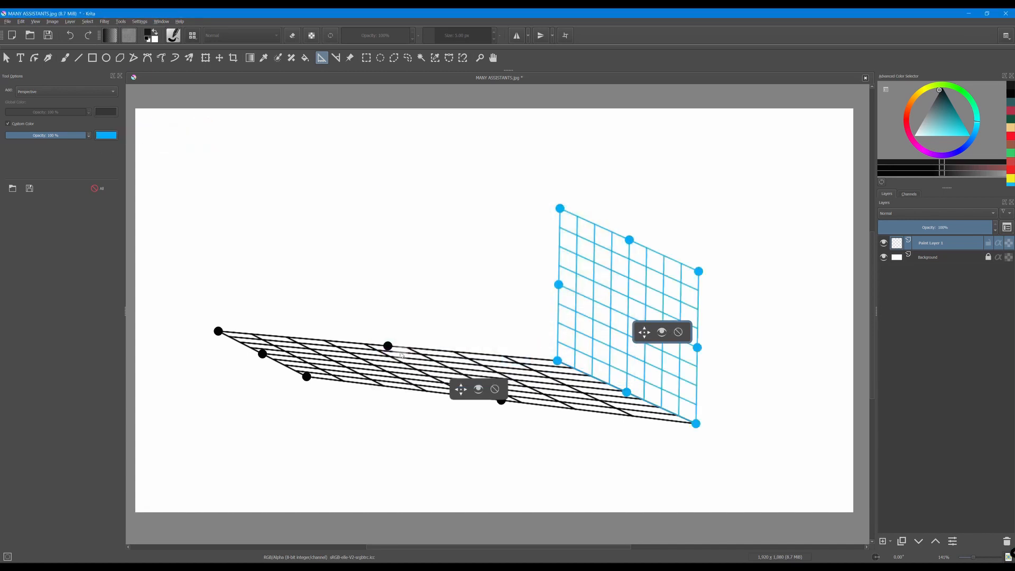
- Extend wall grids upward from the floor's rear and left edges, and give the rear wall a custom olive-yellow color
drag(388, 346, 388, 196)
drag(263, 355, 263, 205)
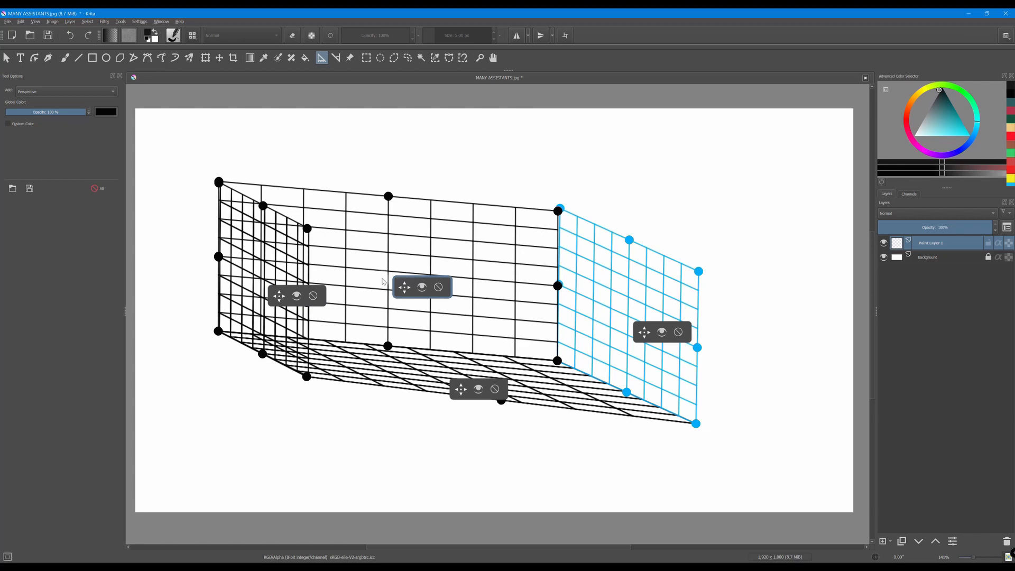
click(8, 123)
click(106, 136)
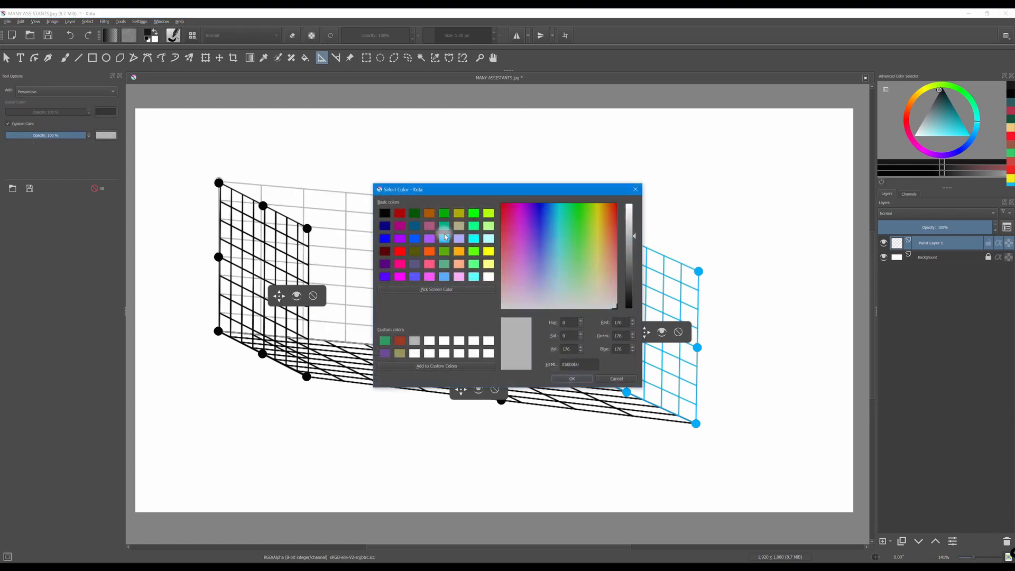
click(459, 213)
click(572, 378)
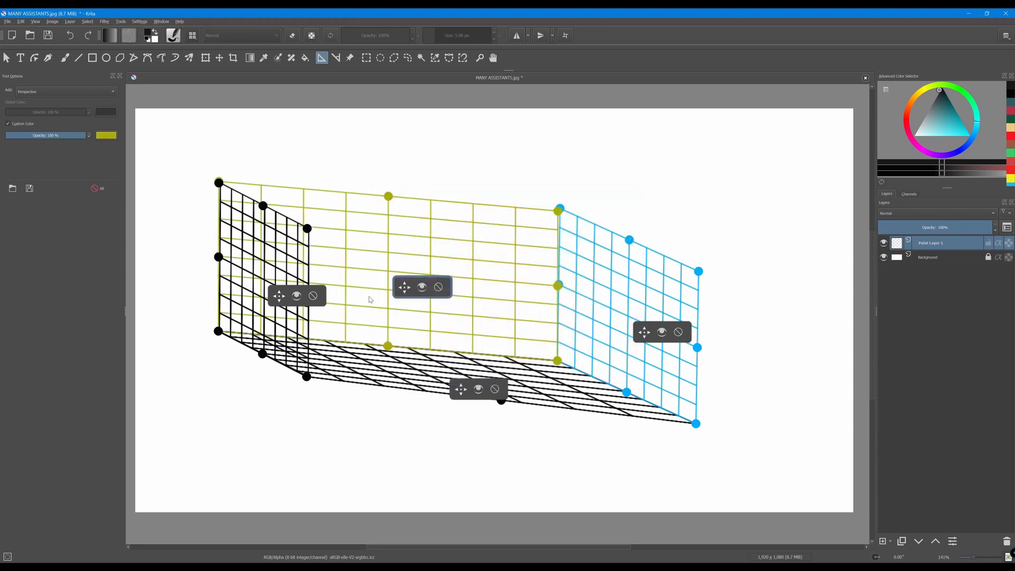
- Give the left wall's perspective grid a custom bright red color
click(286, 294)
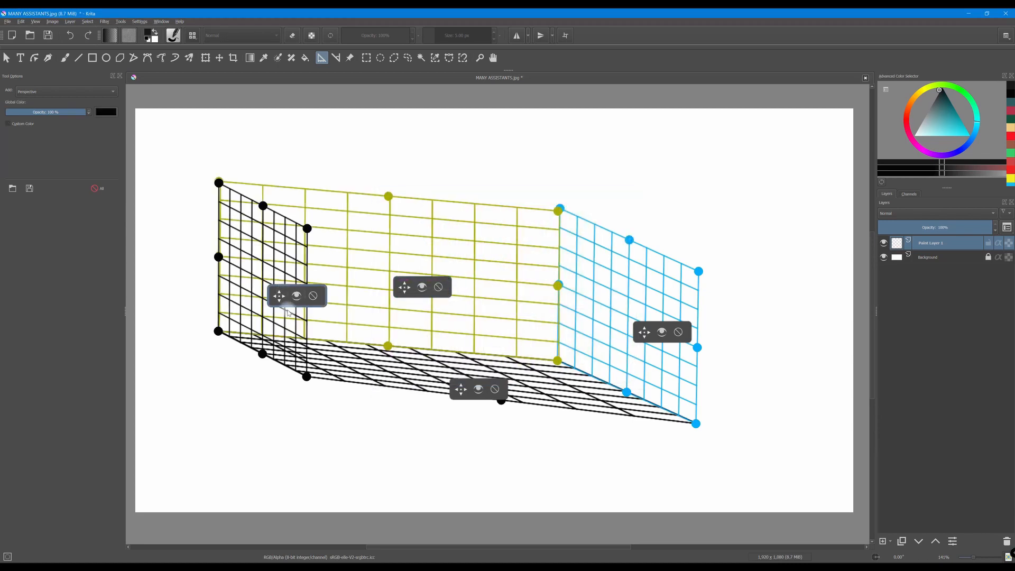
click(9, 125)
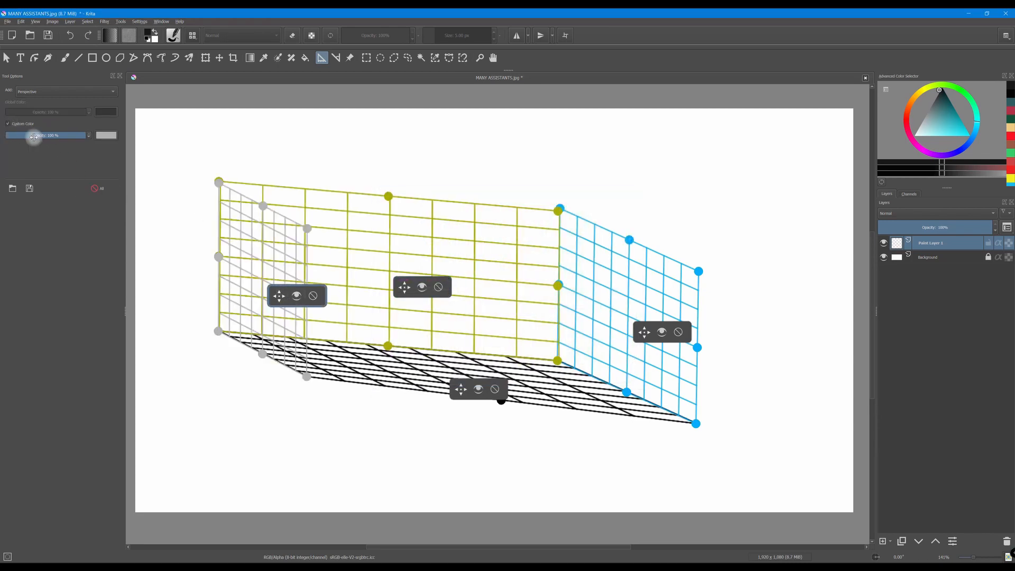
click(106, 135)
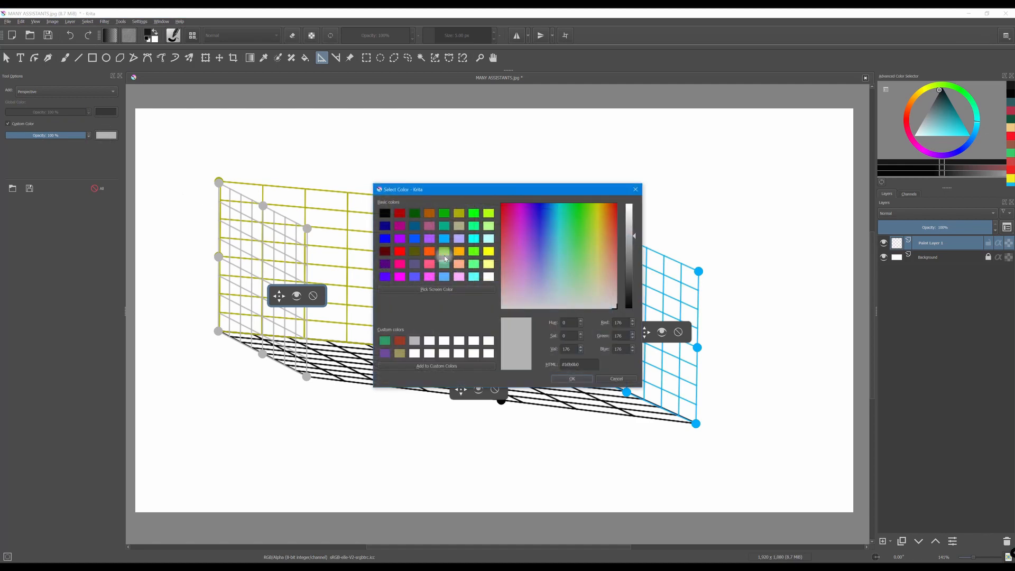
click(400, 251)
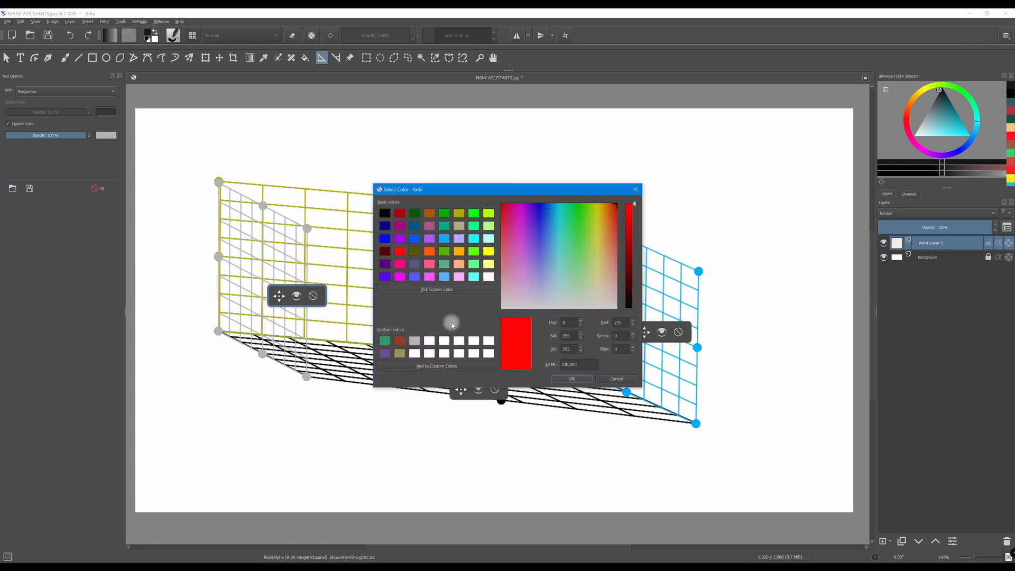
click(572, 378)
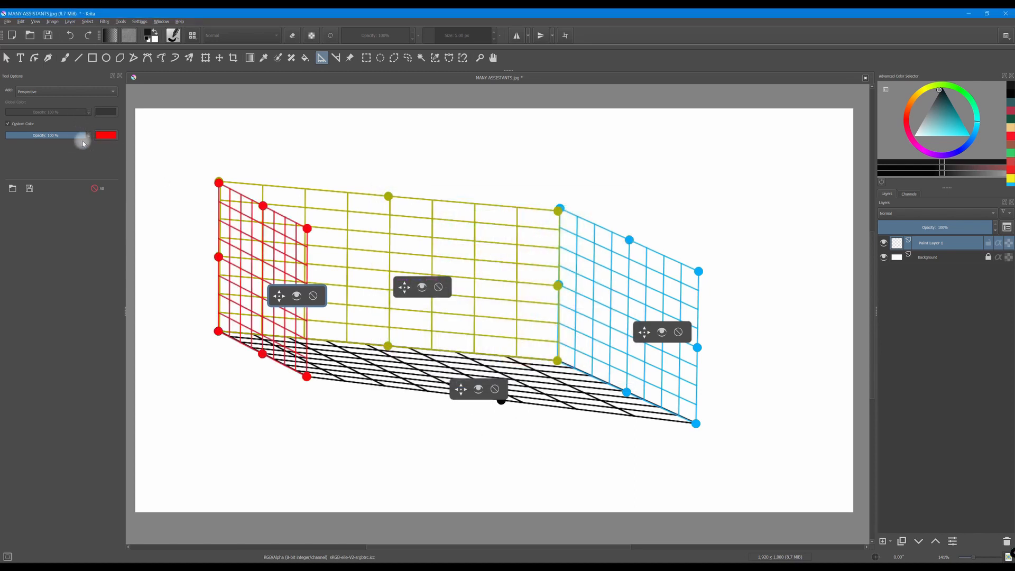
- Fade the red, olive and blue wall grids and the black floor grid to roughly 20–30% opacity each
drag(79, 138, 21, 137)
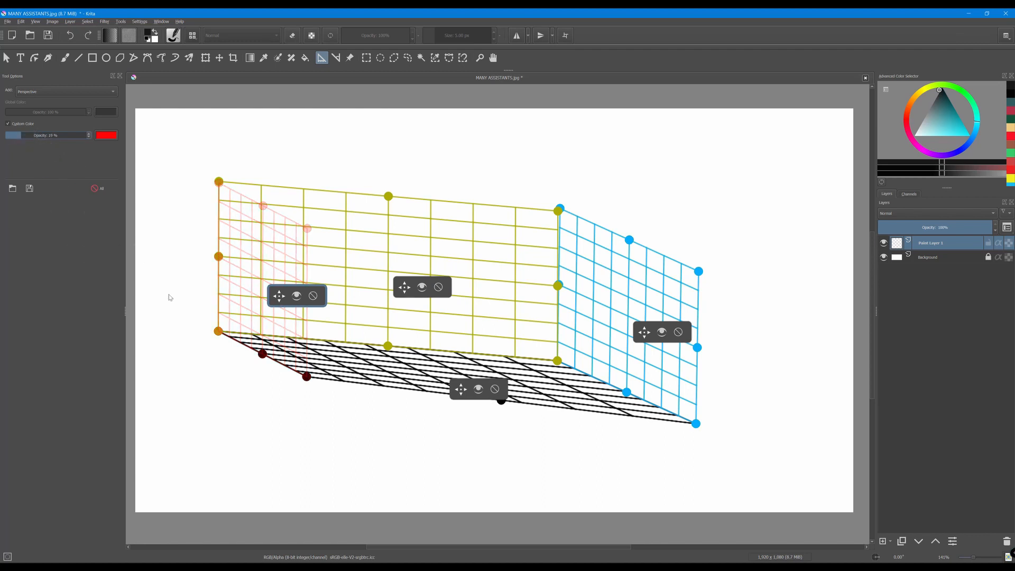
click(409, 288)
drag(73, 136, 30, 136)
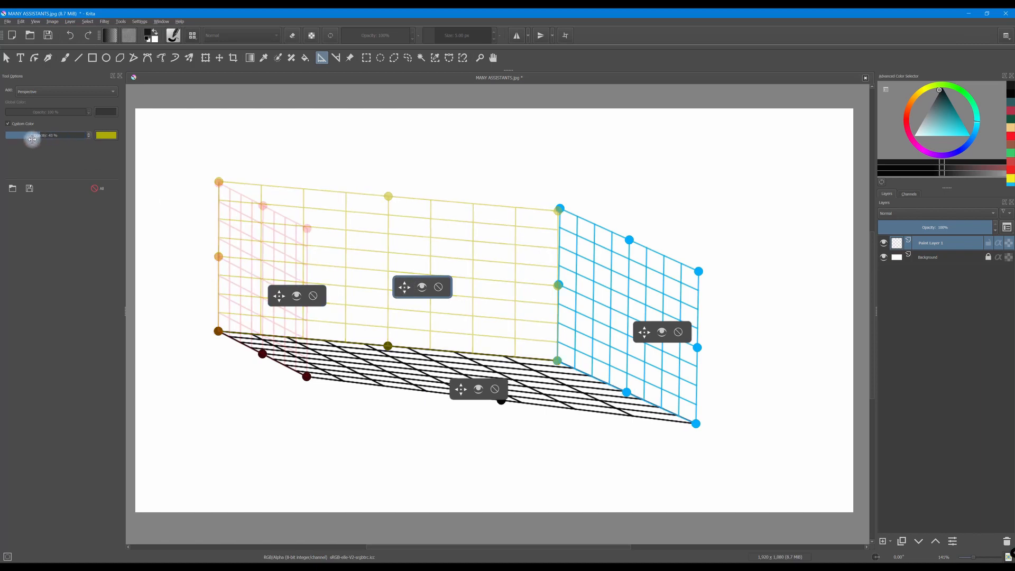
click(652, 331)
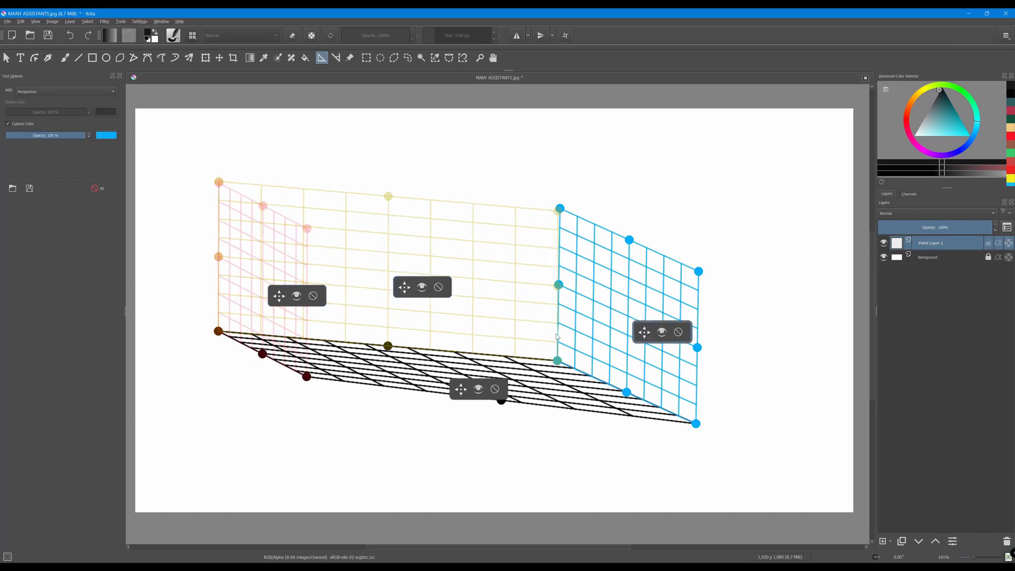
drag(91, 136, 24, 150)
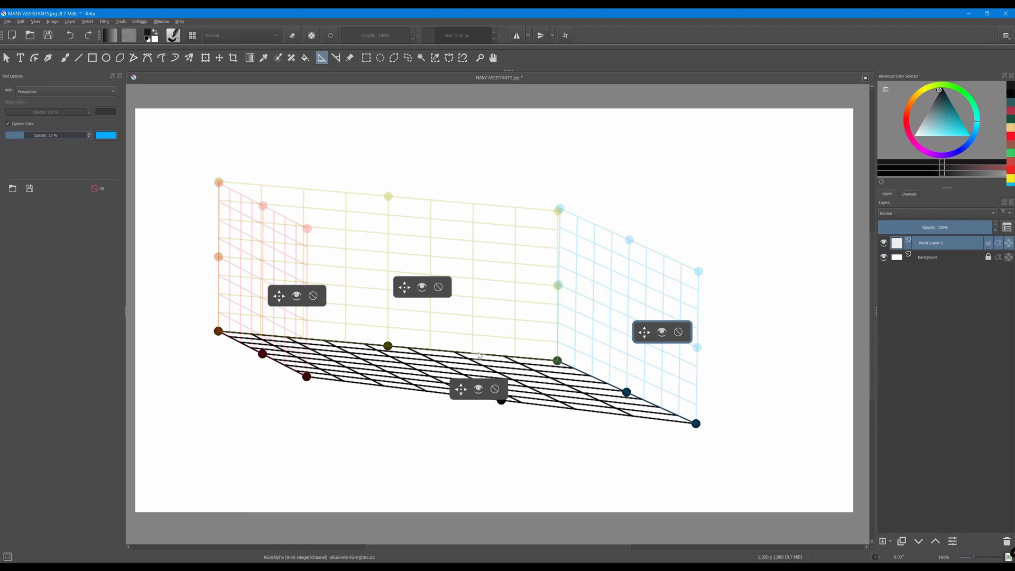
click(470, 389)
drag(79, 109, 21, 139)
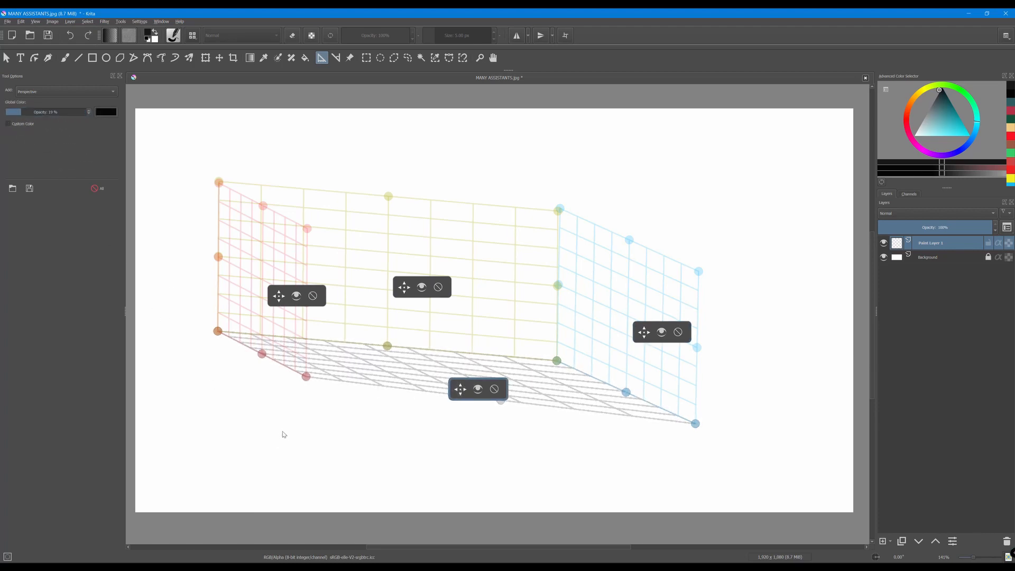
- Draw a four-sided carpet outline on the floor grid with the Freehand Brush, following the floor's perspective lines
click(64, 58)
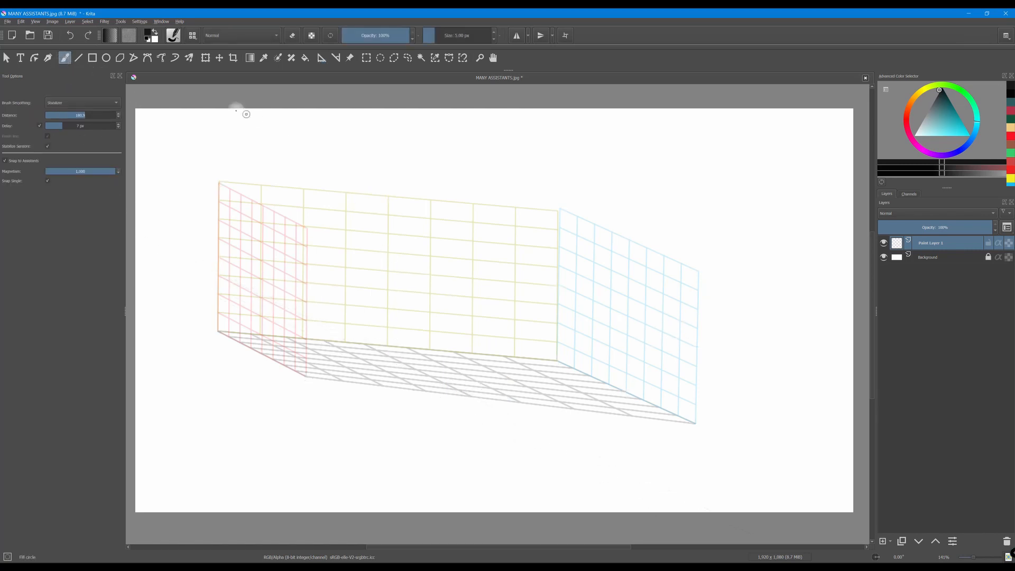
drag(354, 354, 400, 377)
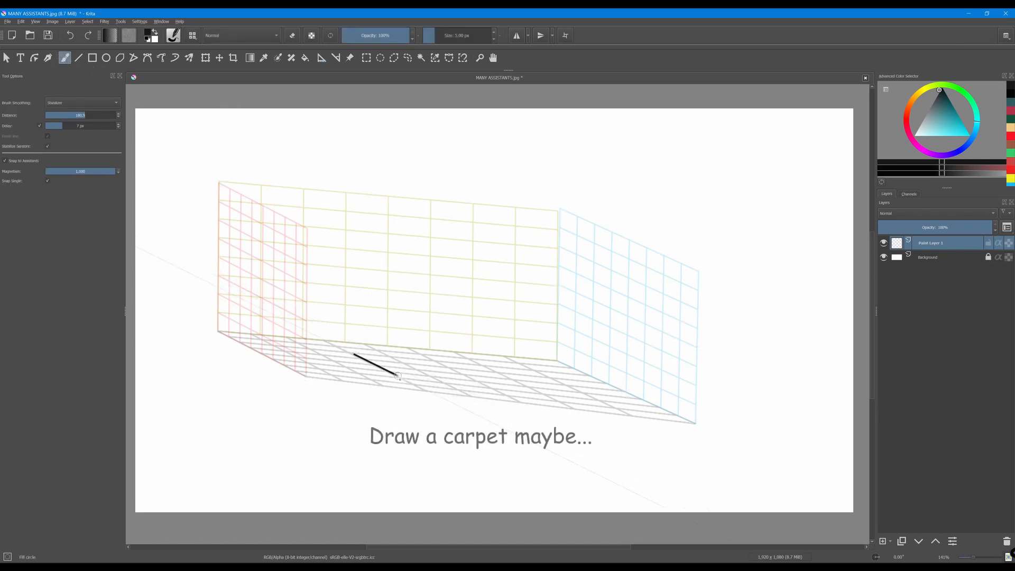
drag(480, 364, 544, 395)
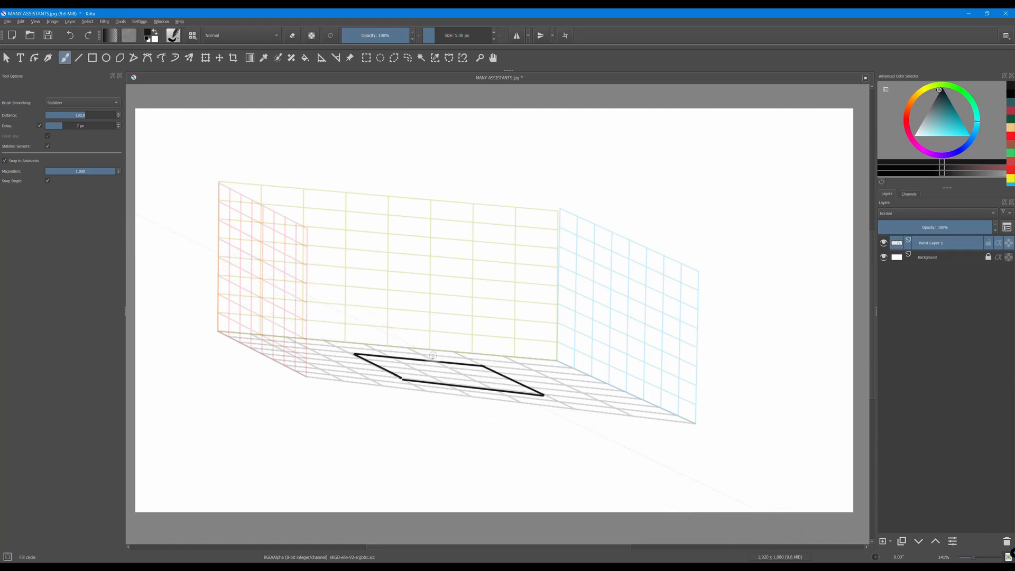
- Draw a rectangular window outline on the olive rear wall and a door outline rising from the floor on the blue wall
drag(430, 232, 512, 239)
mouse_move(514, 239)
mouse_down()
mouse_move(429, 302)
mouse_move(514, 311)
mouse_up()
drag(429, 302, 507, 309)
mouse_move(590, 375)
mouse_down()
mouse_move(600, 264)
mouse_move(649, 312)
mouse_move(649, 300)
mouse_move(647, 396)
mouse_up()
- Draw a tall window with a central vertical bar on the red wall, and split the rear wall's window with a vertical bar
mouse_move(228, 210)
mouse_down()
mouse_move(228, 306)
mouse_move(273, 330)
mouse_up()
drag(284, 242, 283, 327)
mouse_move(228, 211)
mouse_down()
mouse_move(283, 246)
mouse_move(254, 318)
mouse_up()
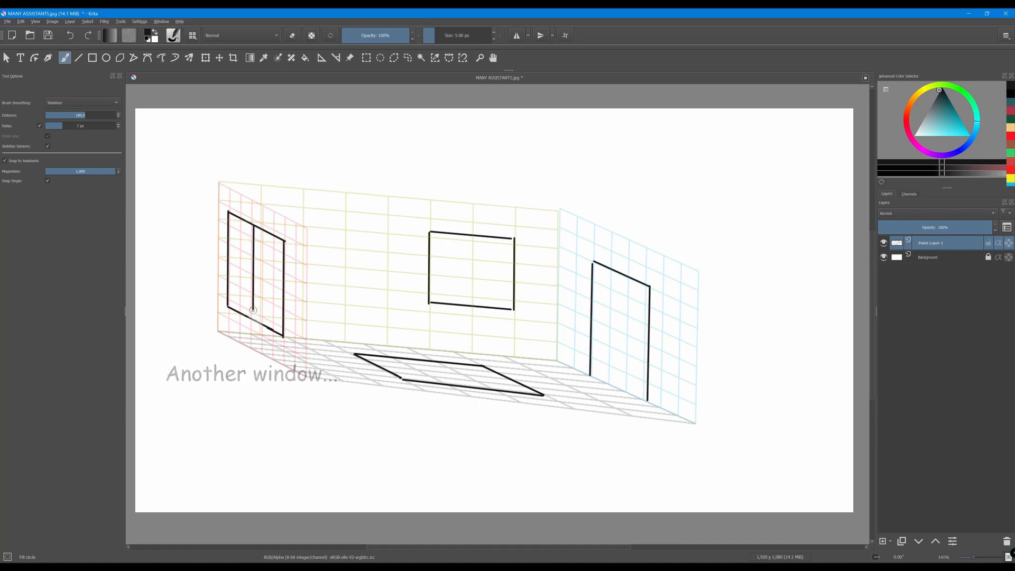
drag(472, 235, 472, 306)
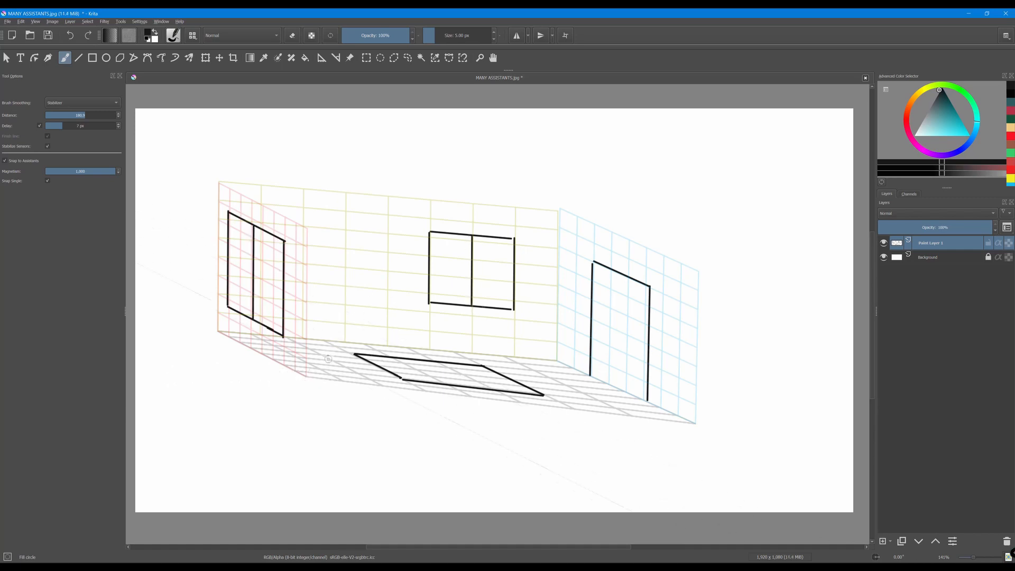